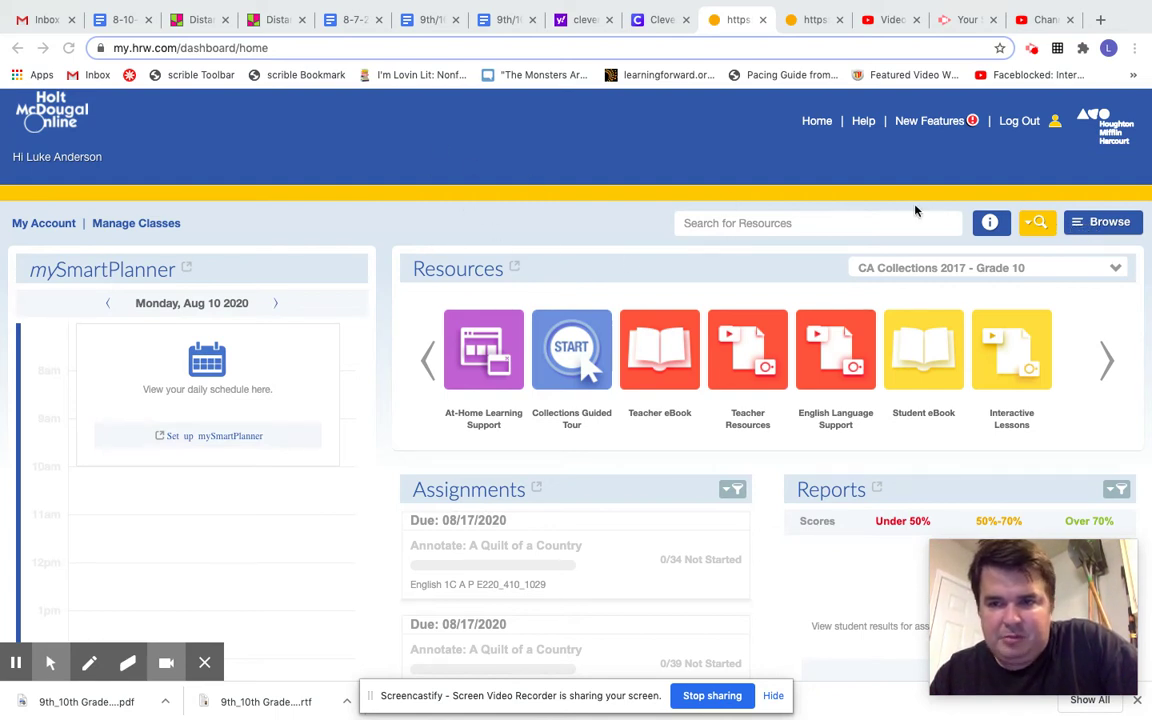
Browse to the CA Collections 2017 Grade 10 program.
click(1080, 227)
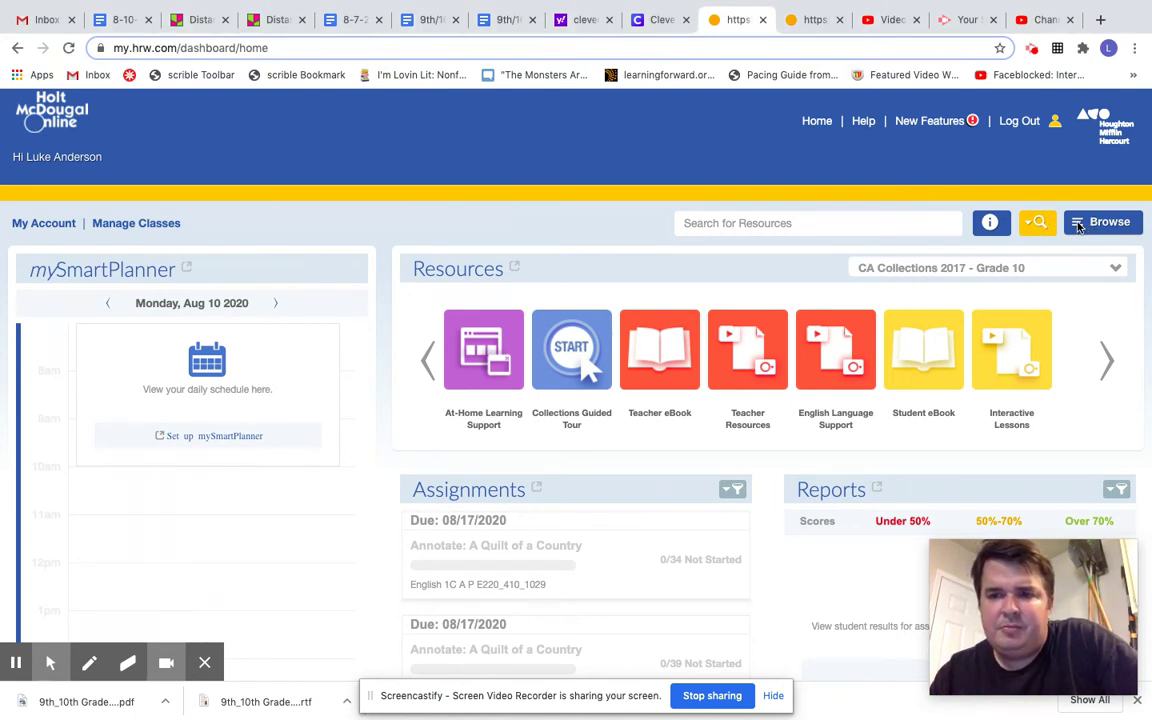
click(1080, 227)
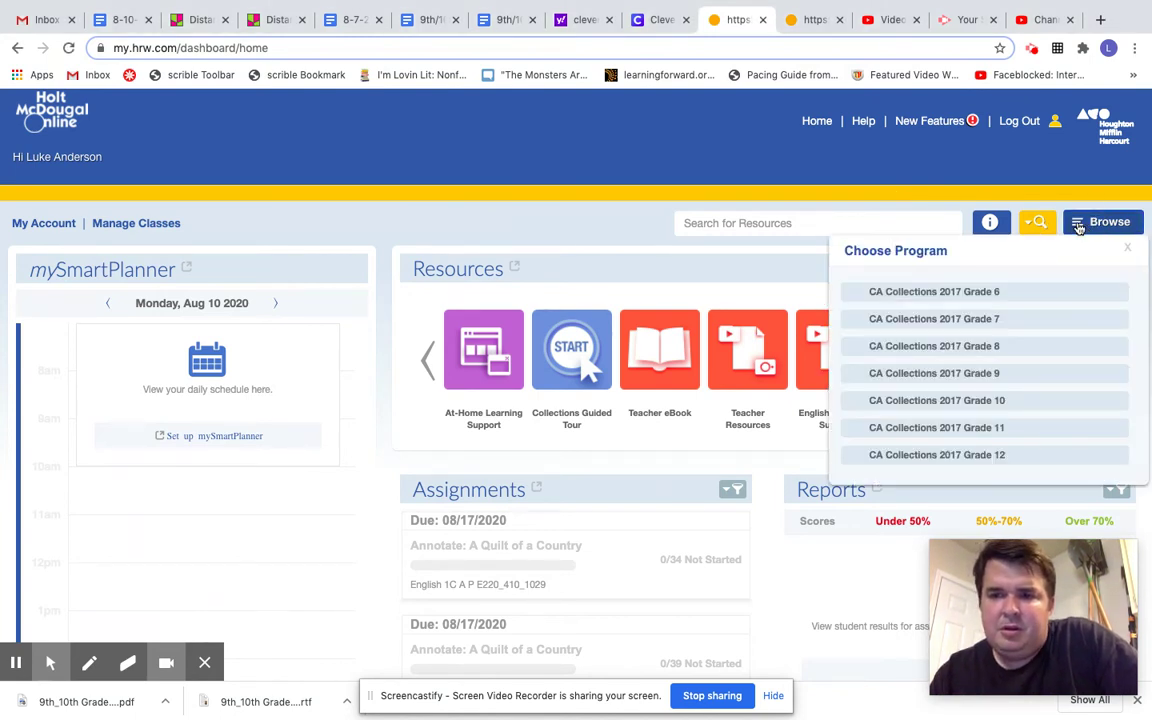
click(978, 404)
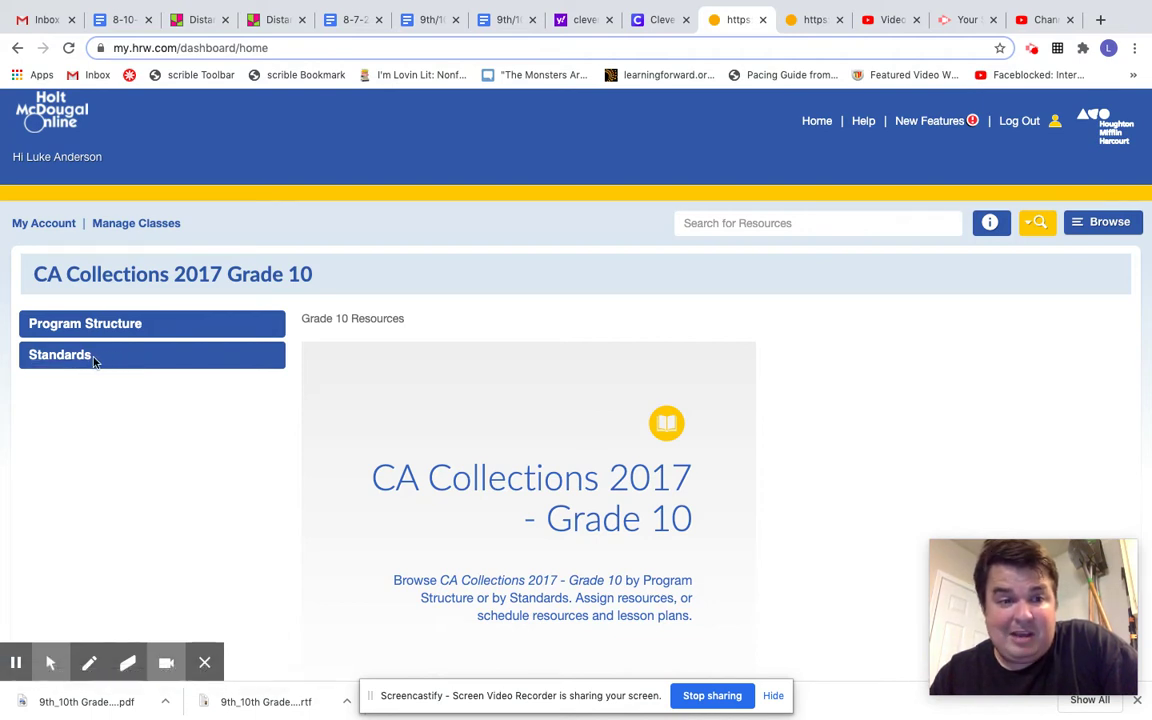
Expand Collection 1: Ourselves and Others and its Collection Opener, then open the goldfish Lesson 1.
click(106, 323)
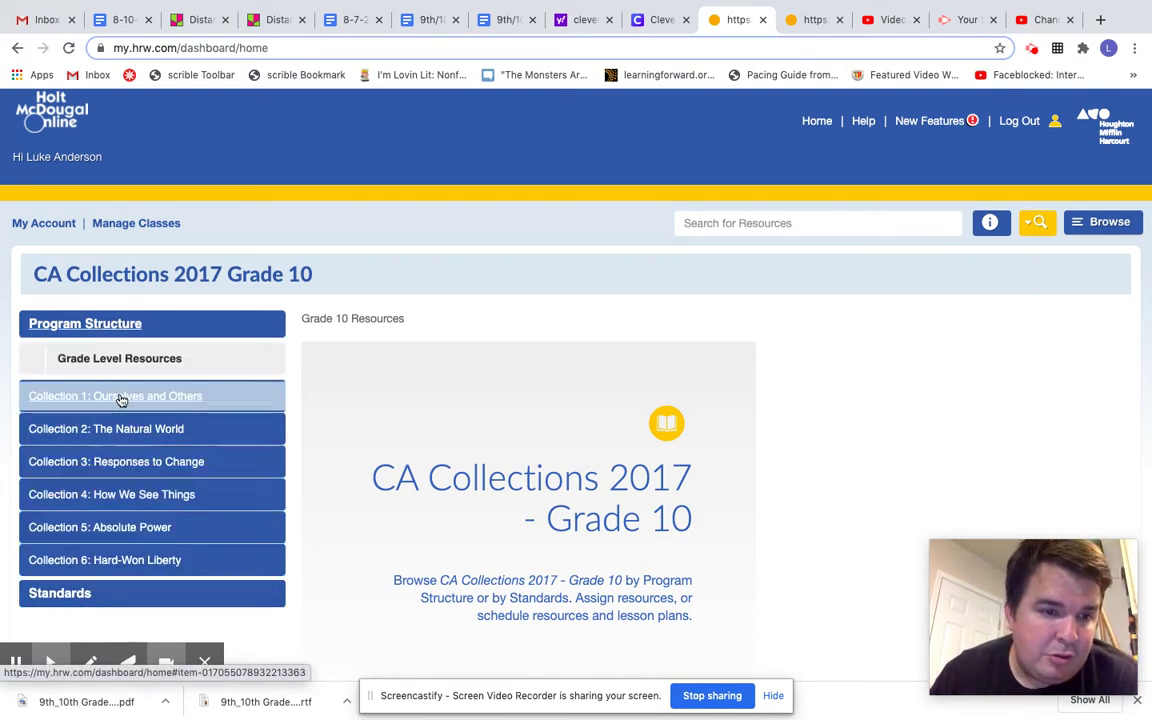
click(164, 399)
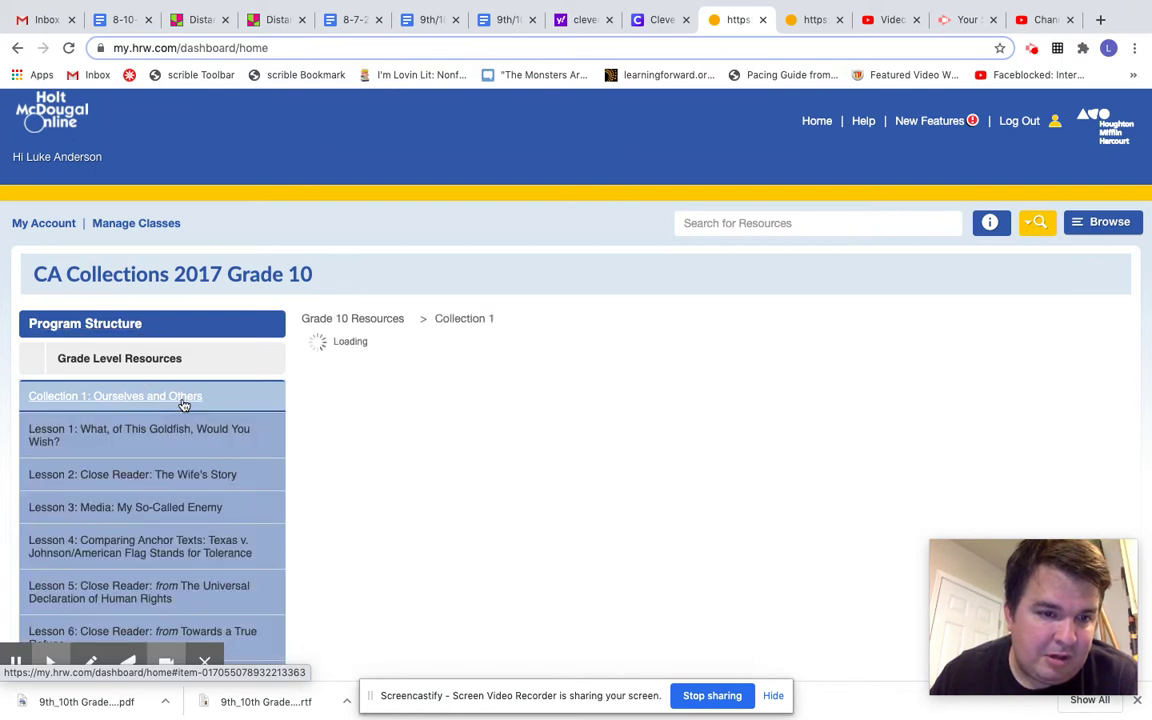
scroll(195, 530, down, 1)
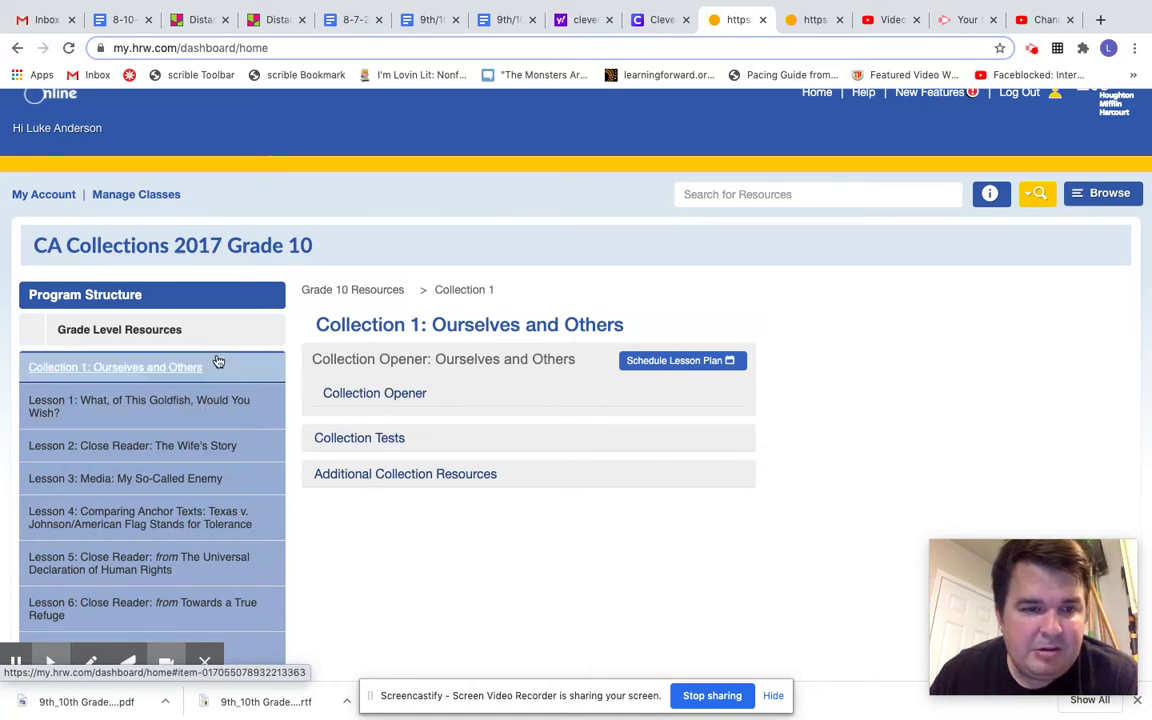
click(385, 400)
scroll(527, 514, down, 1)
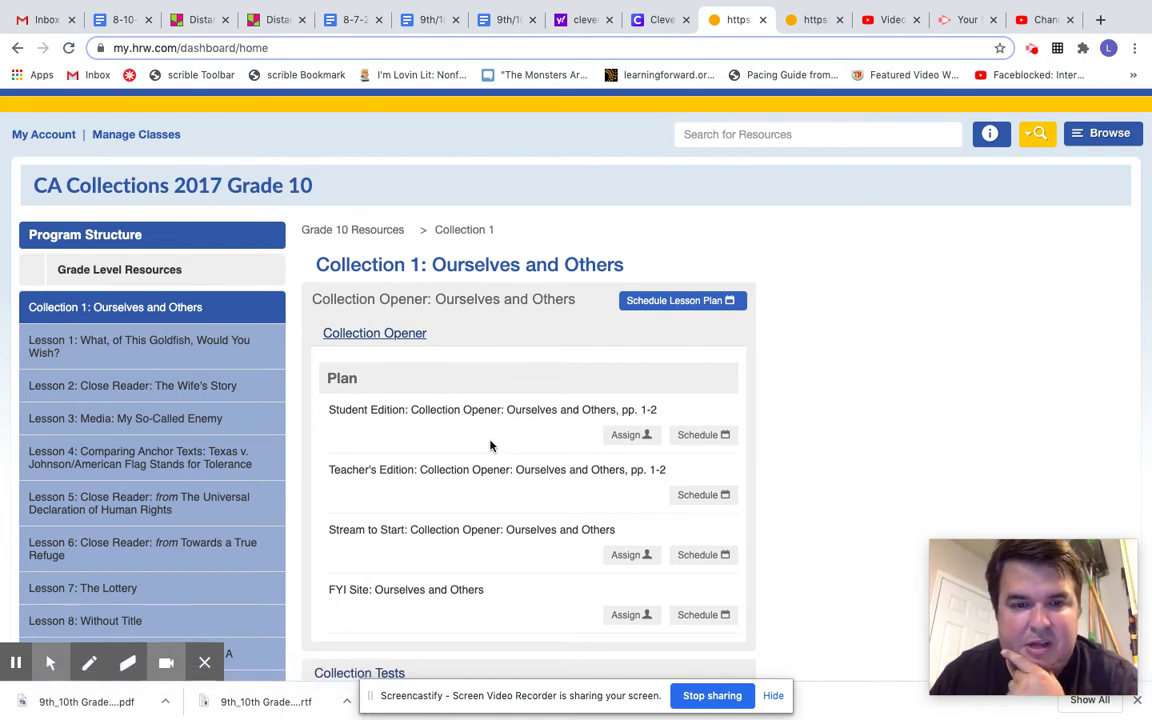
click(178, 343)
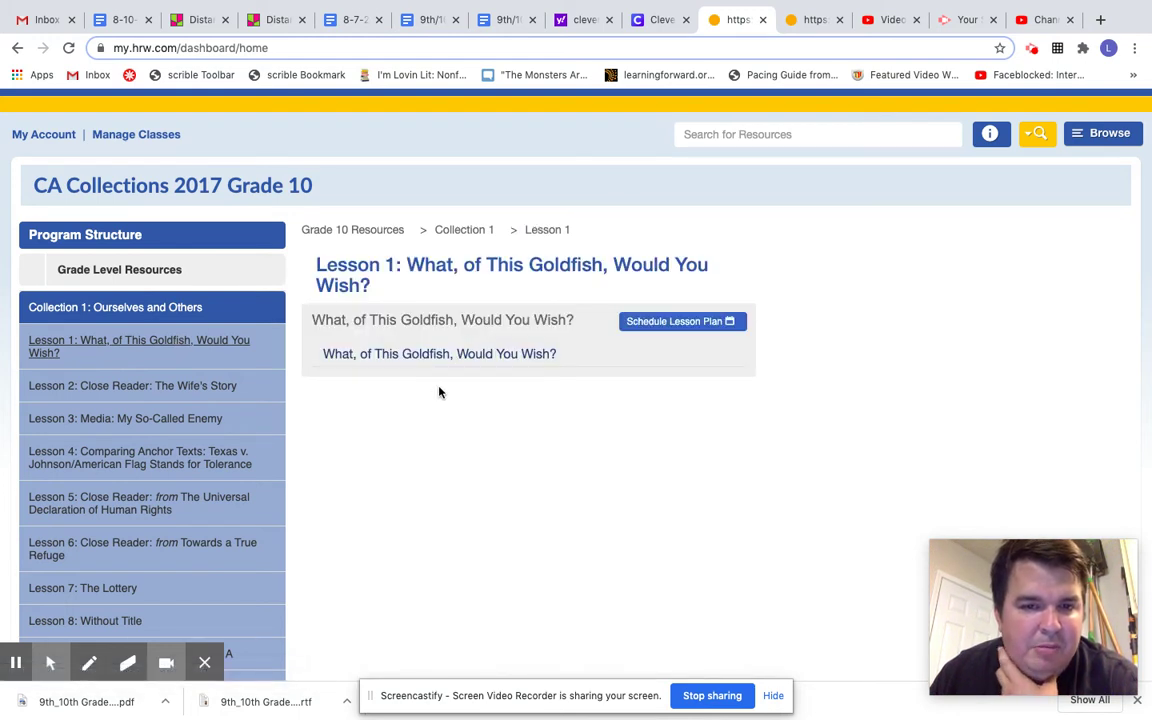
Expand the goldfish lesson and assign its Student Edition reading, pp. 3-8.
click(501, 358)
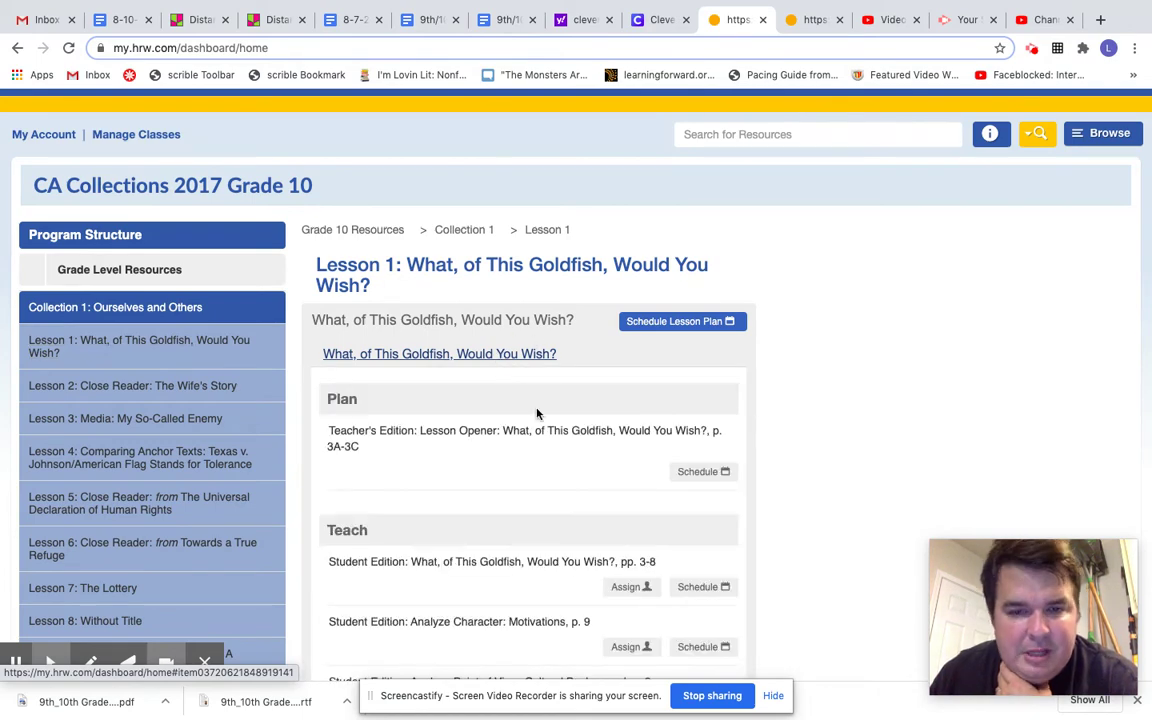
scroll(543, 527, down, 5)
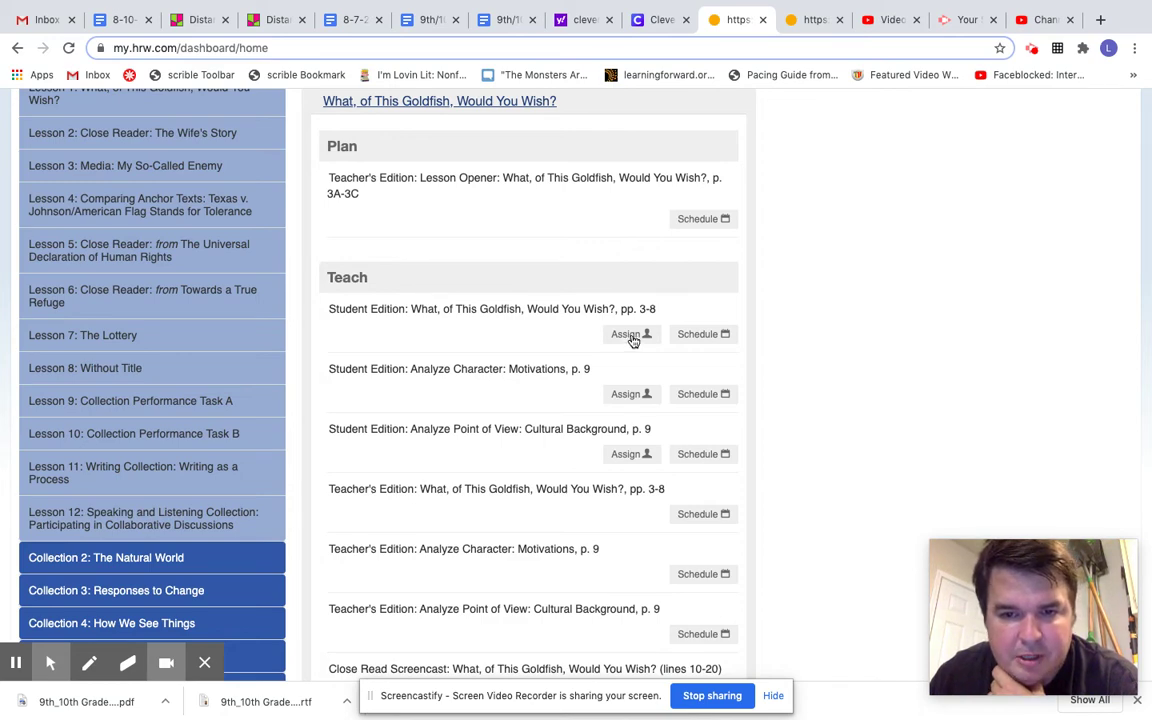
click(632, 338)
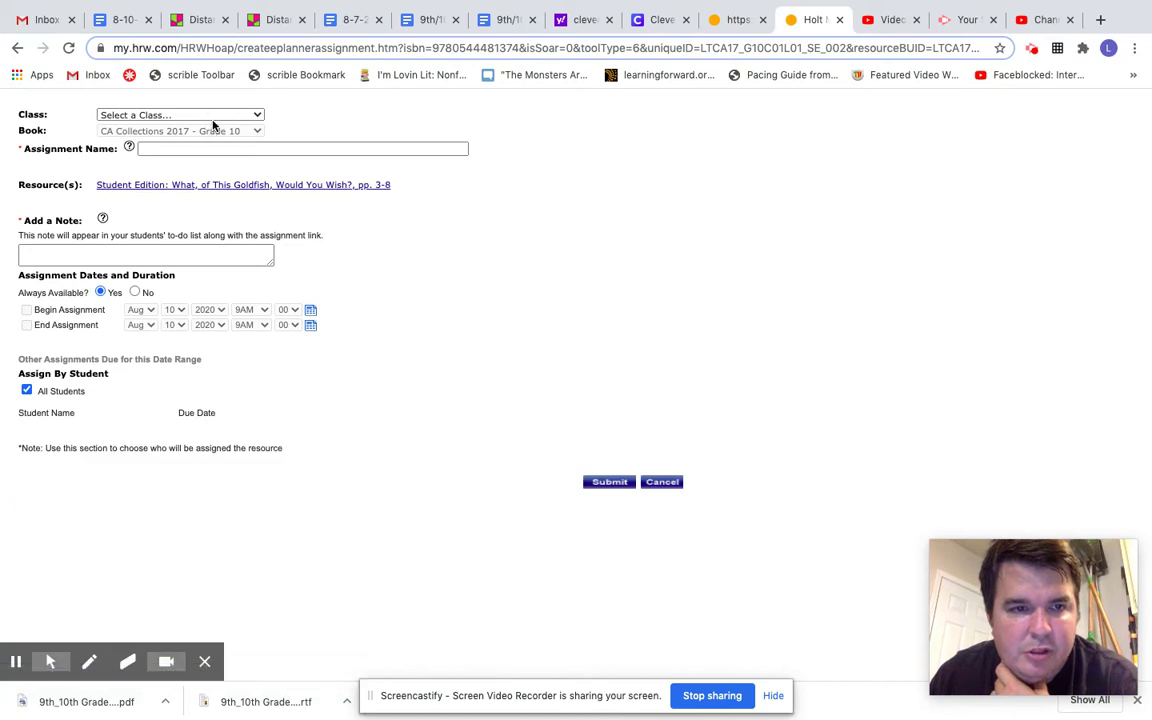
click(213, 117)
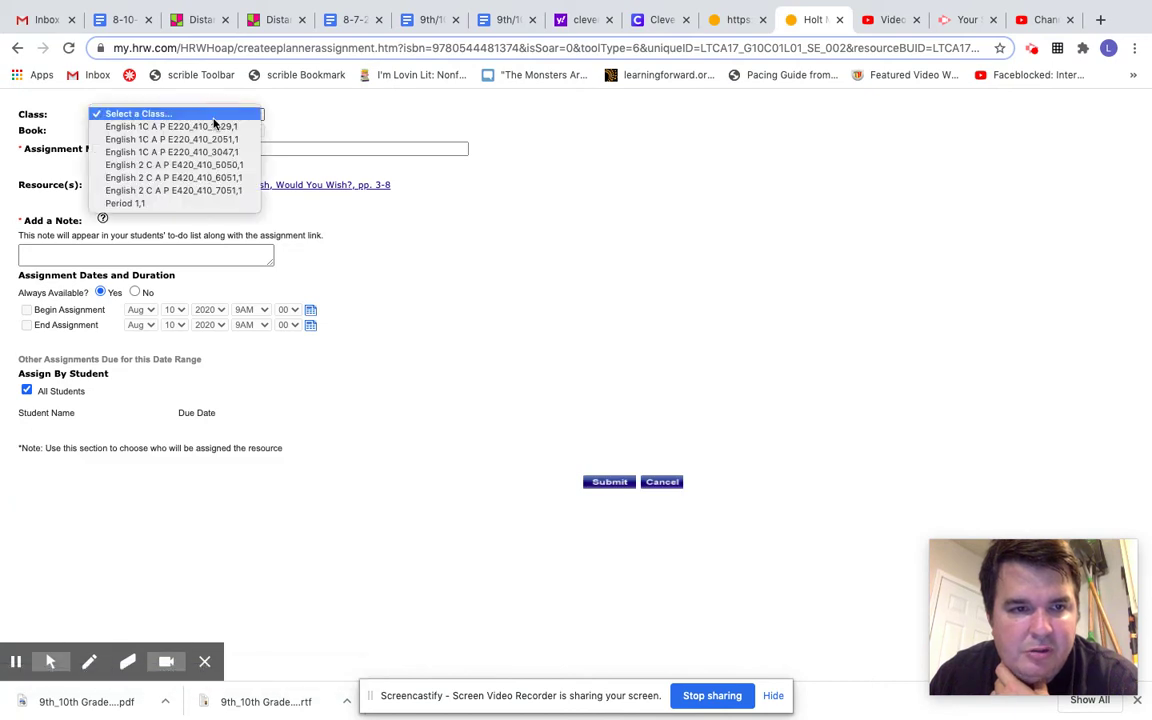
Choose class Period 1,1 and title the assignment Annotate: 'What of This Gold Fish Would You Wish?'.
click(134, 205)
click(177, 147)
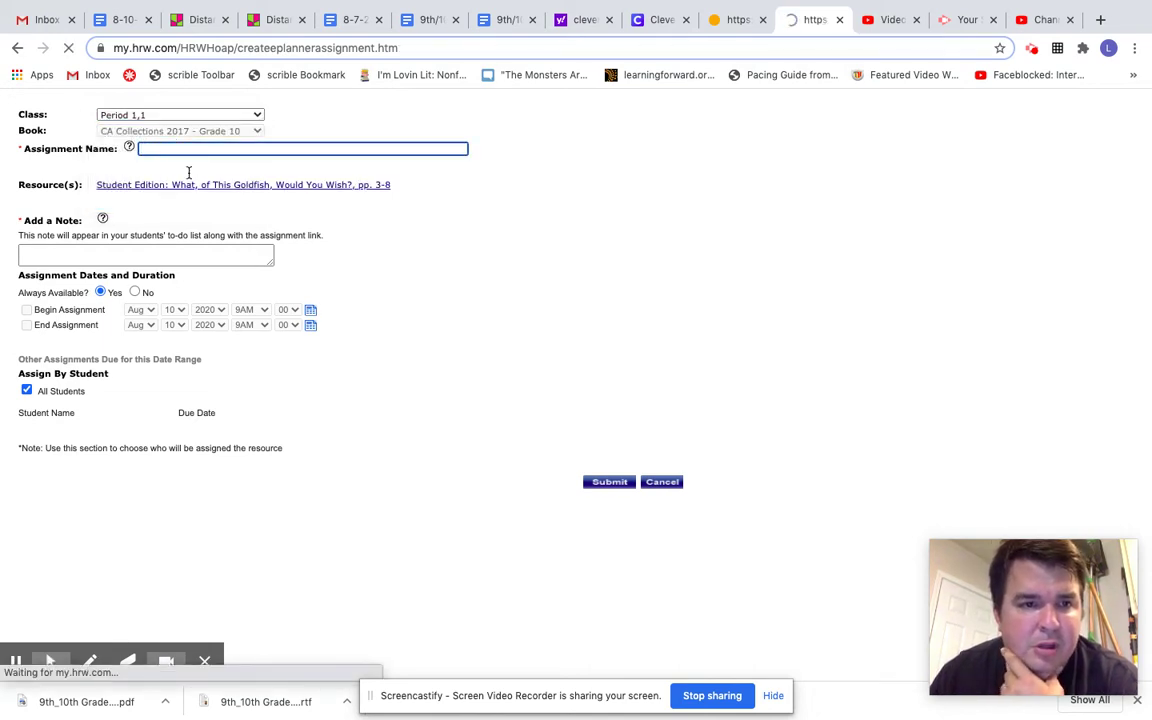
click(183, 147)
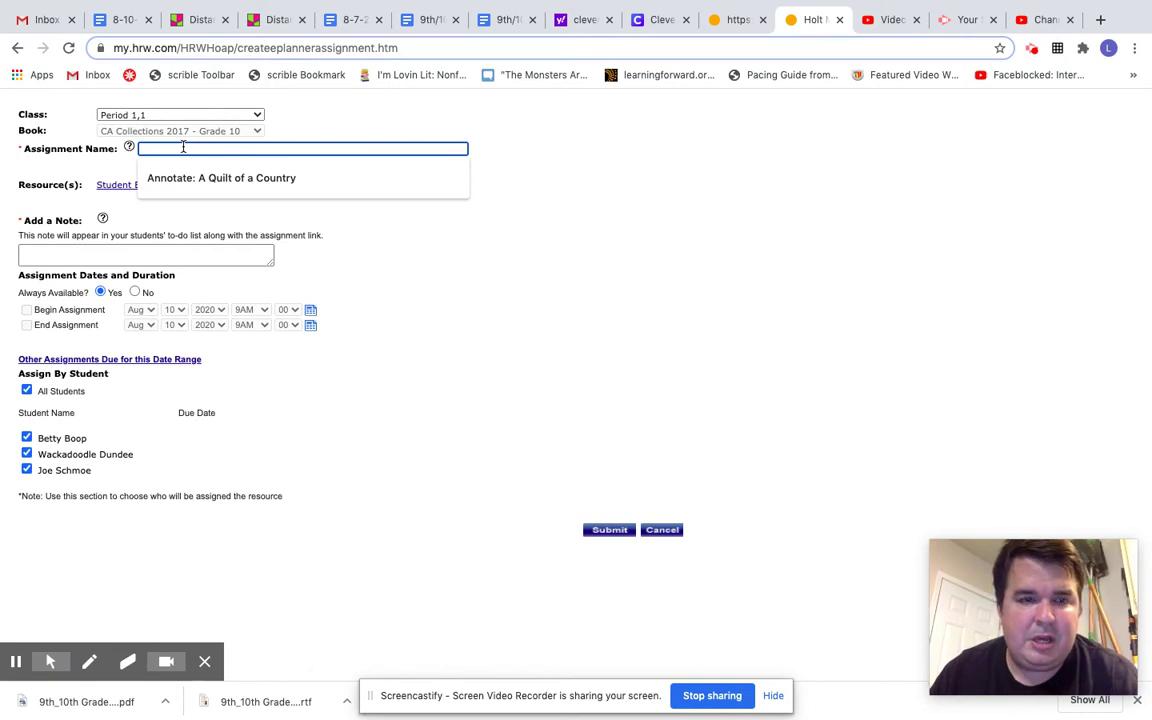
click(190, 177)
click(255, 147)
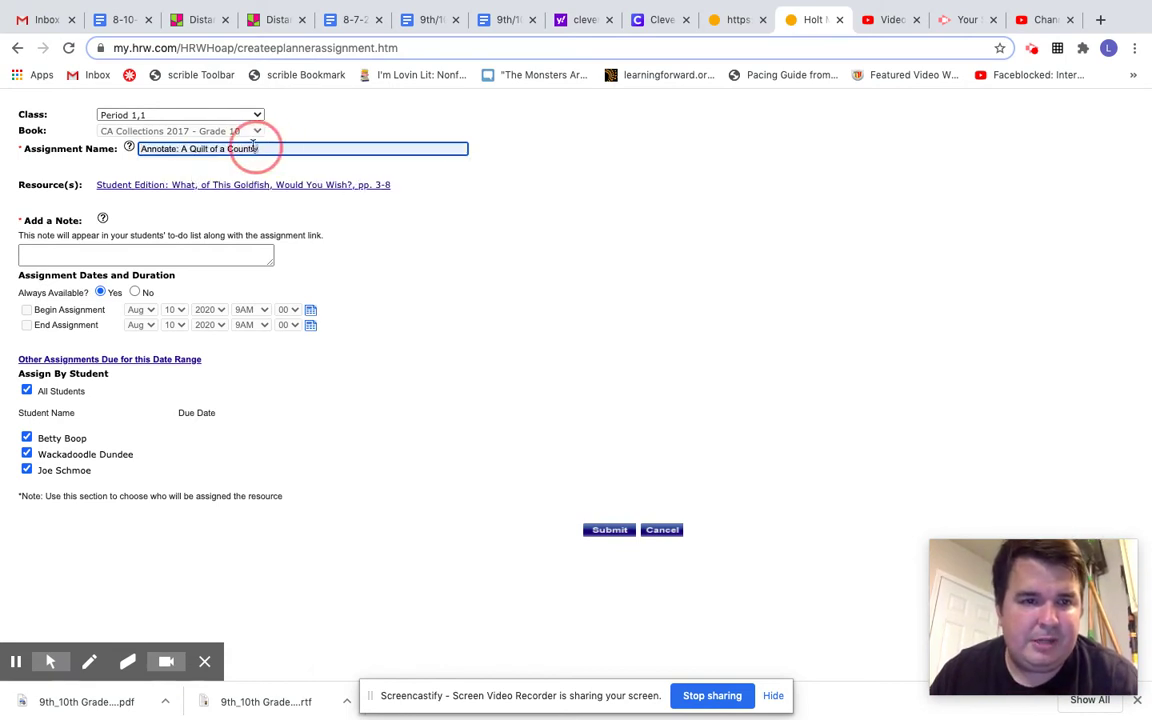
drag(255, 147, 182, 147)
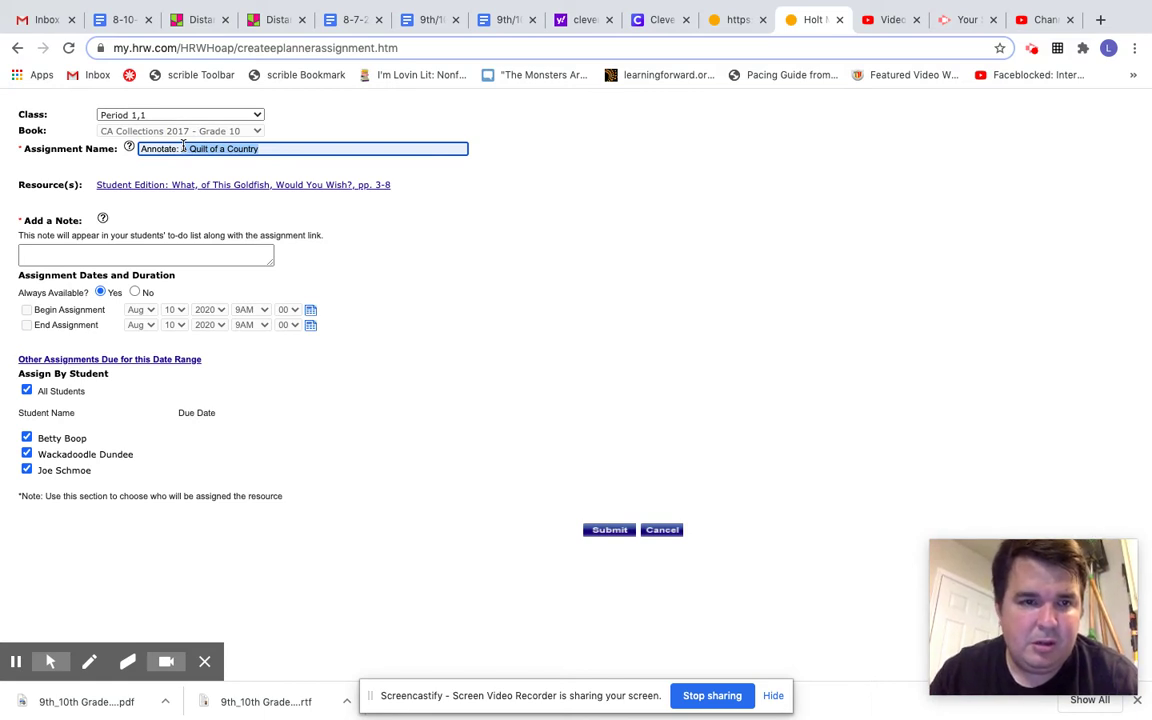
text(What of )
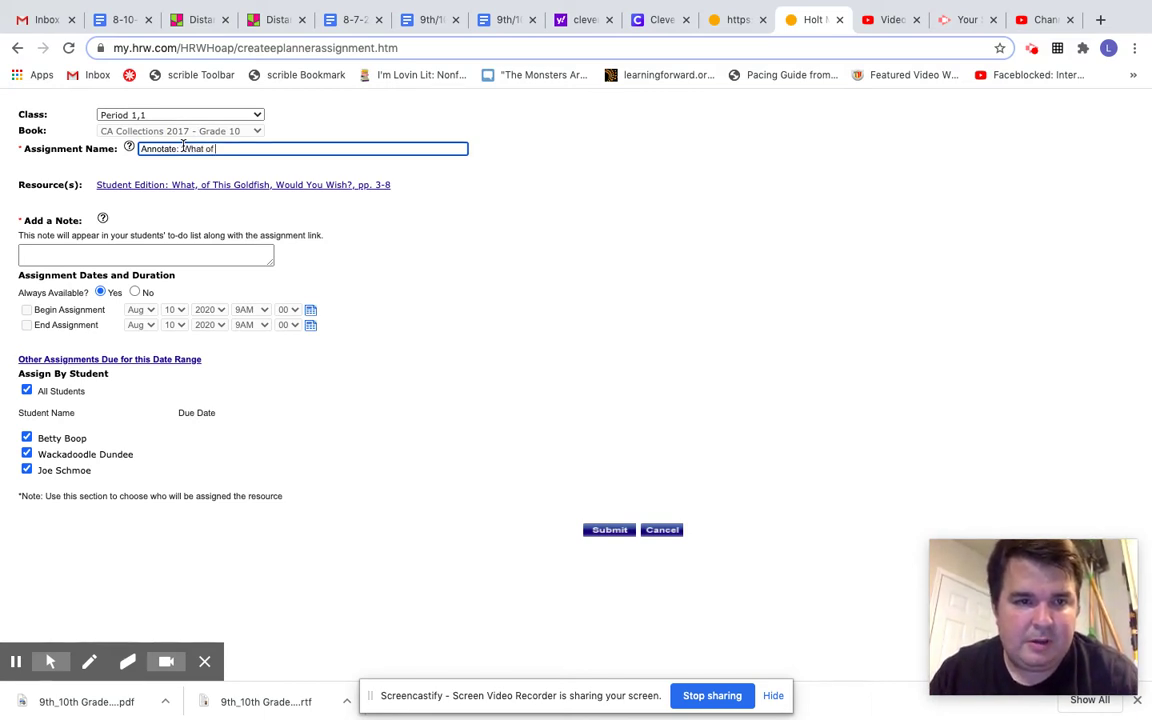
text(This )
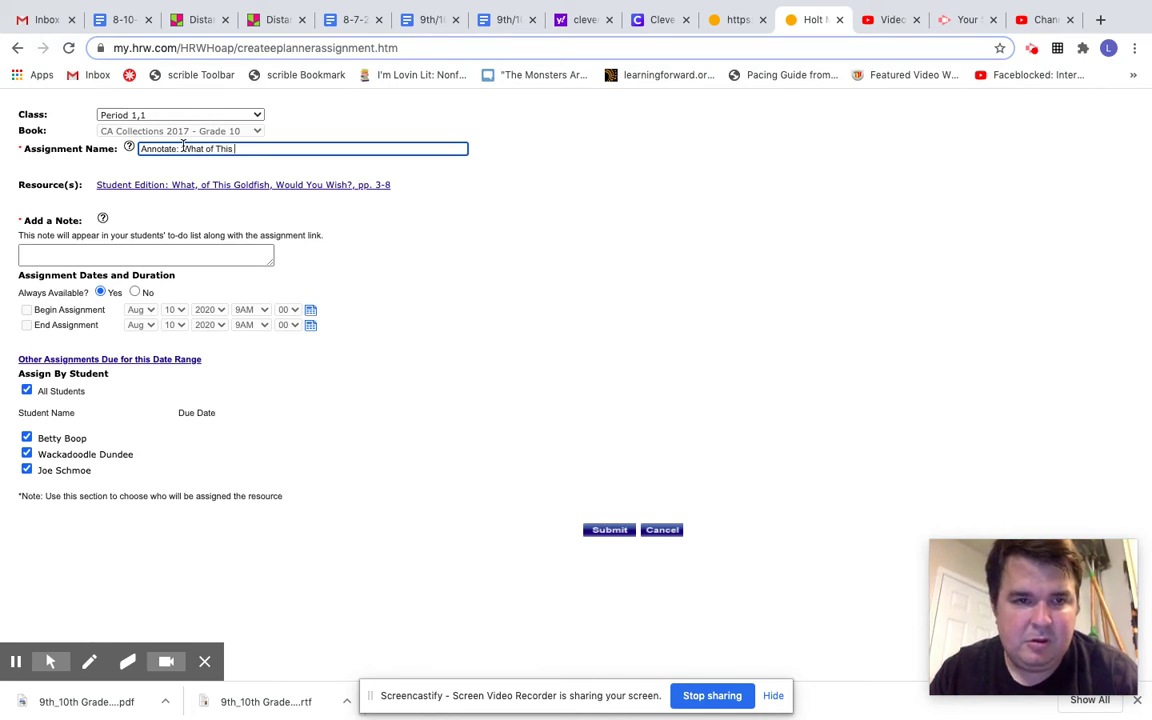
text(Gold Fish)
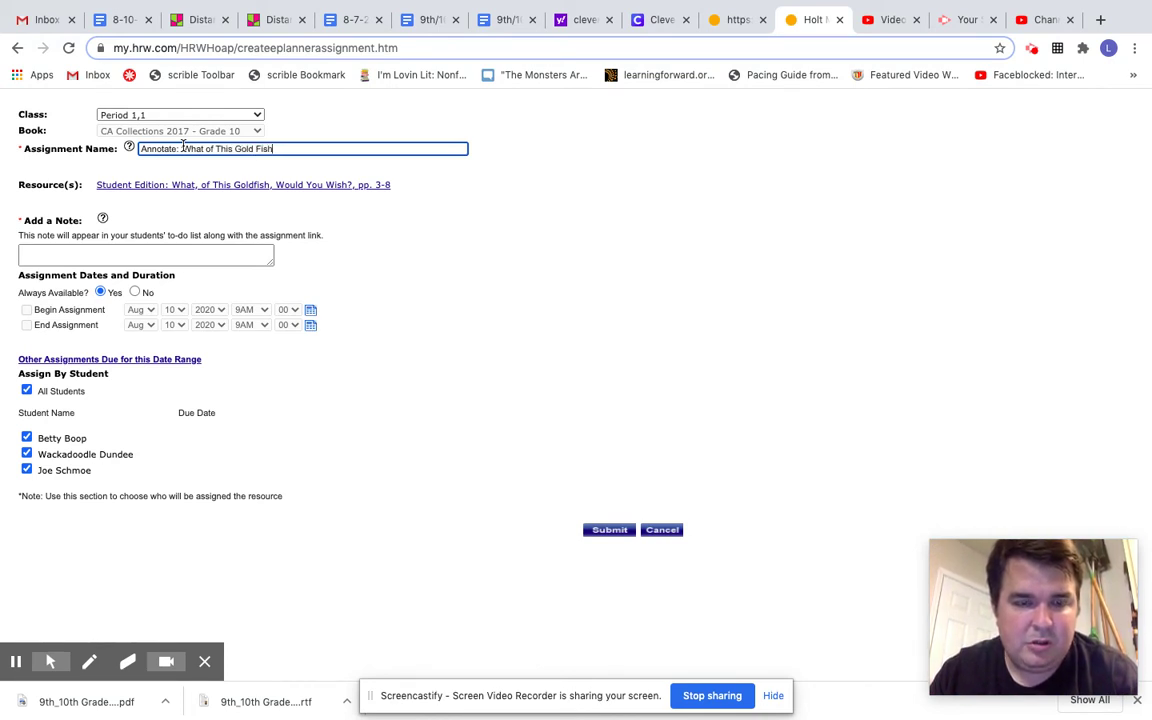
text( Would)
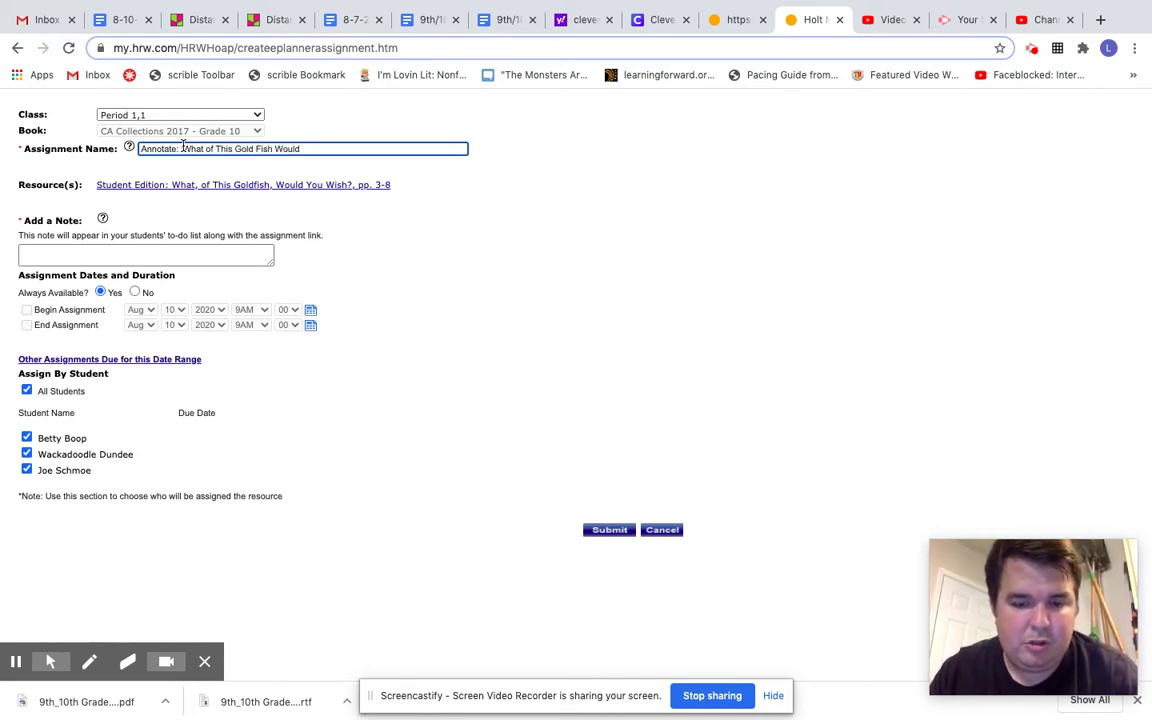
text( You Wish)
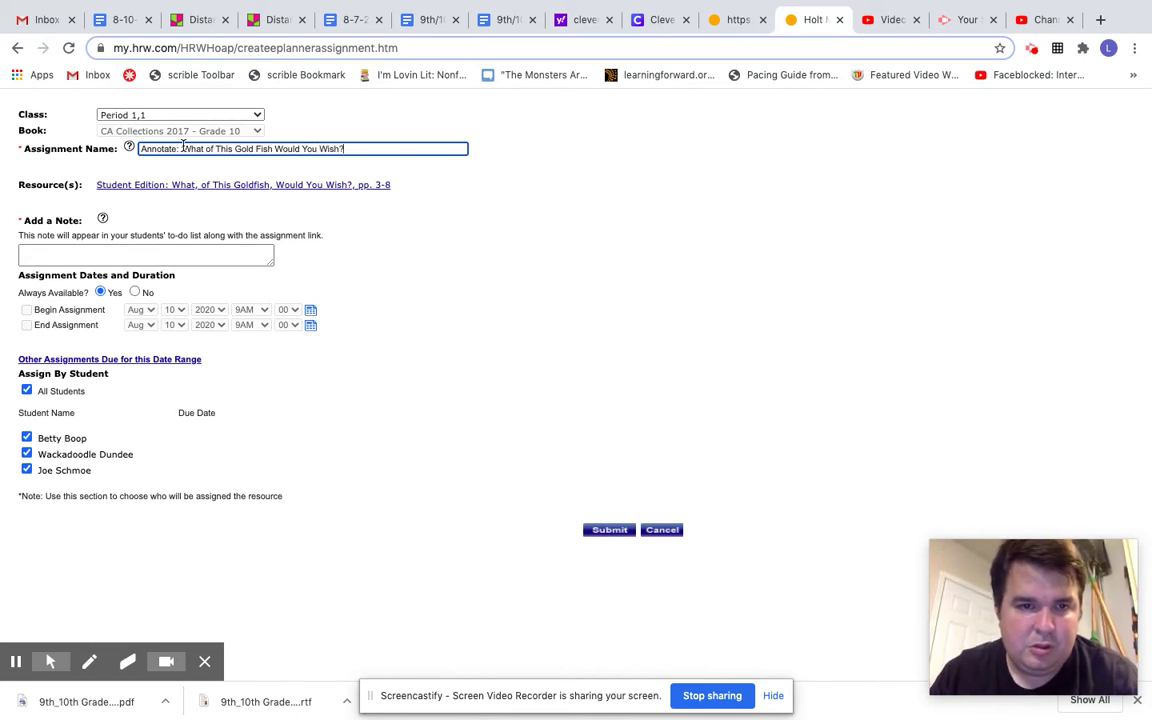
text(?')
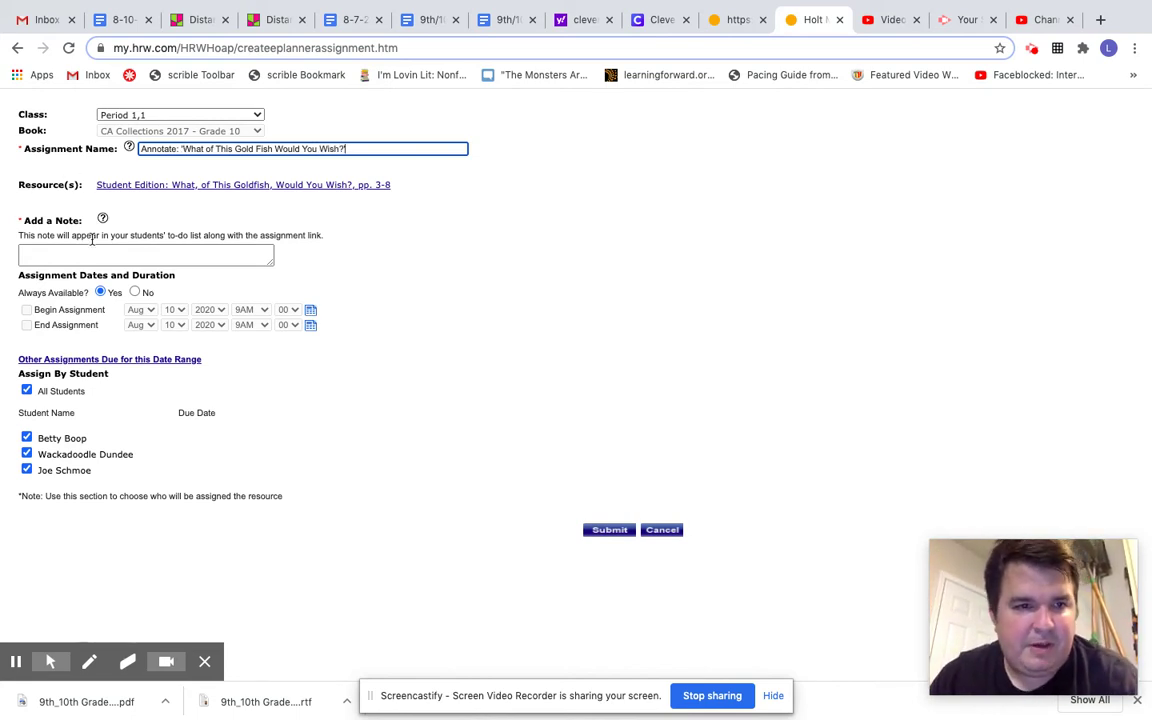
Write the student note 'Annotate and analyze for literary devices and characterization. Every three paragraphs'.
click(95, 254)
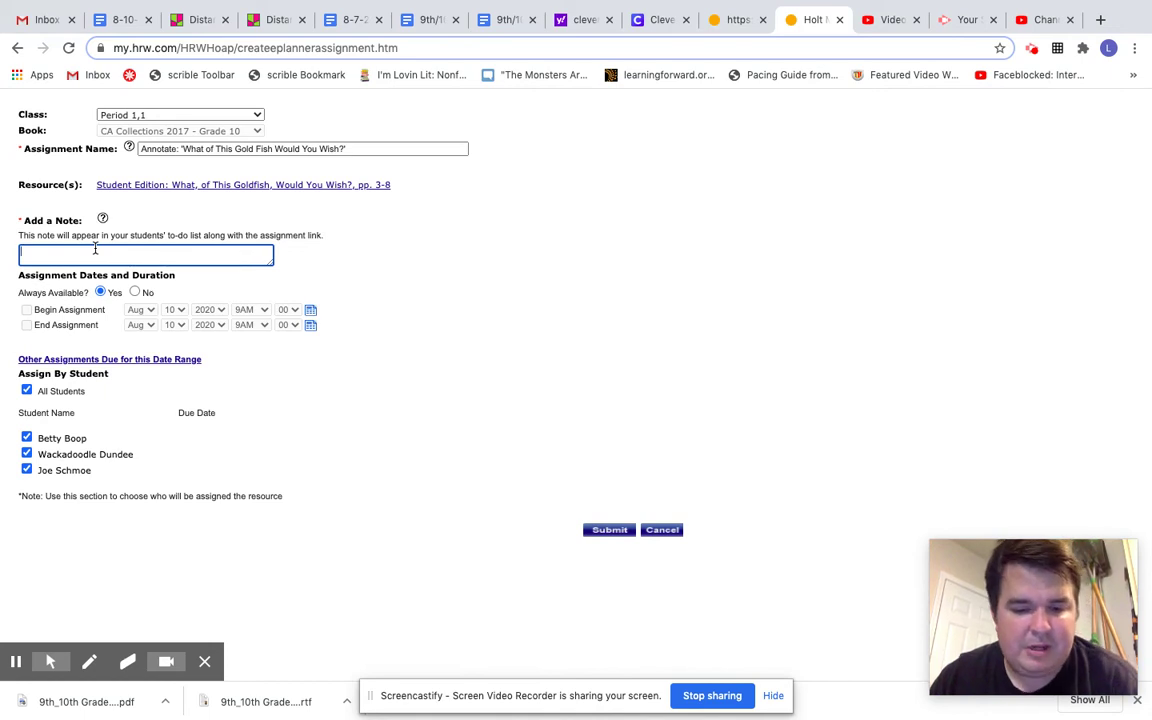
text(An)
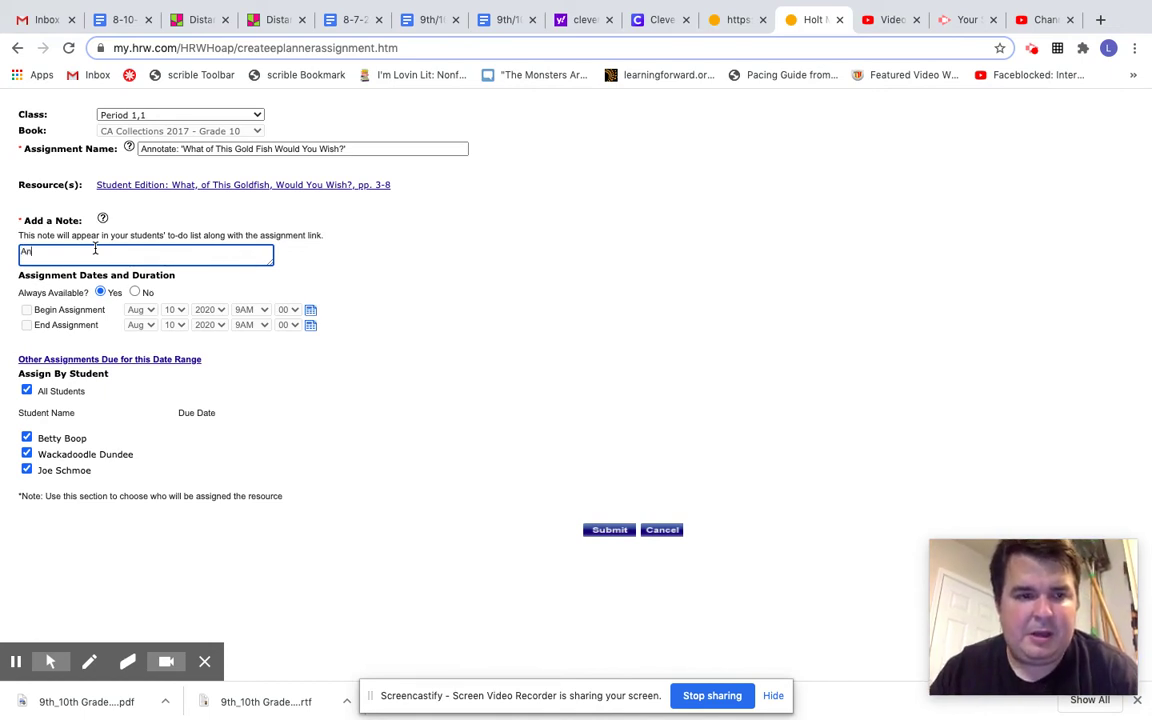
text(alyze for literary)
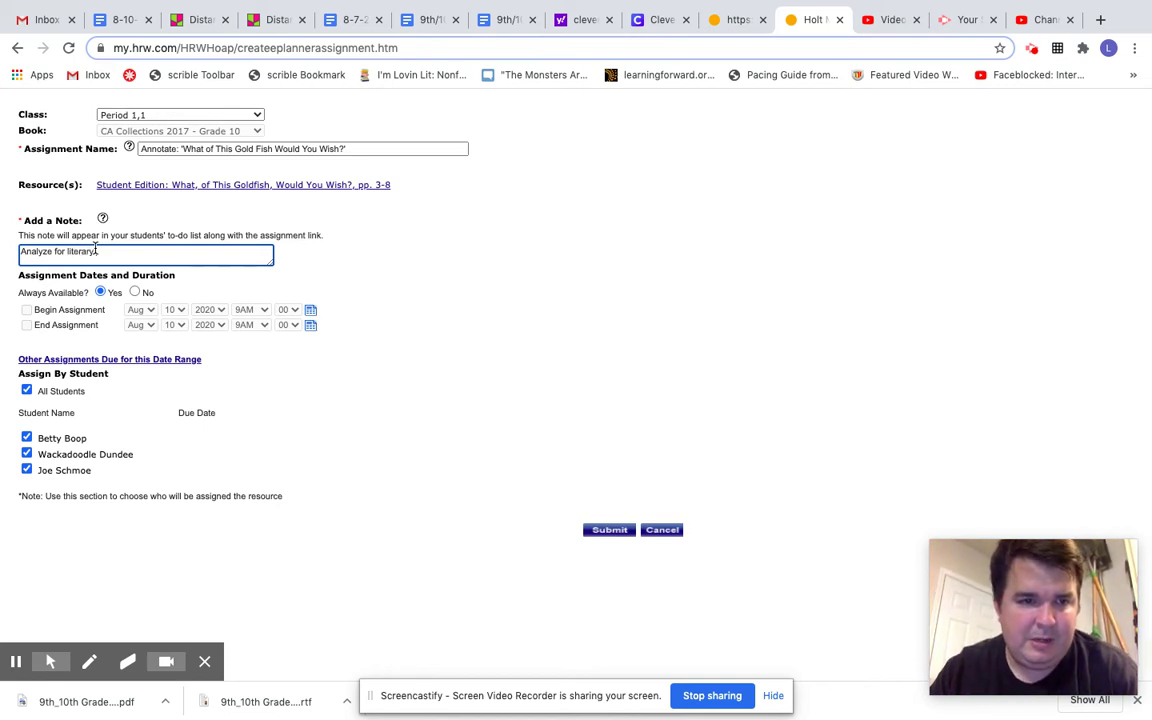
text( devices and characte)
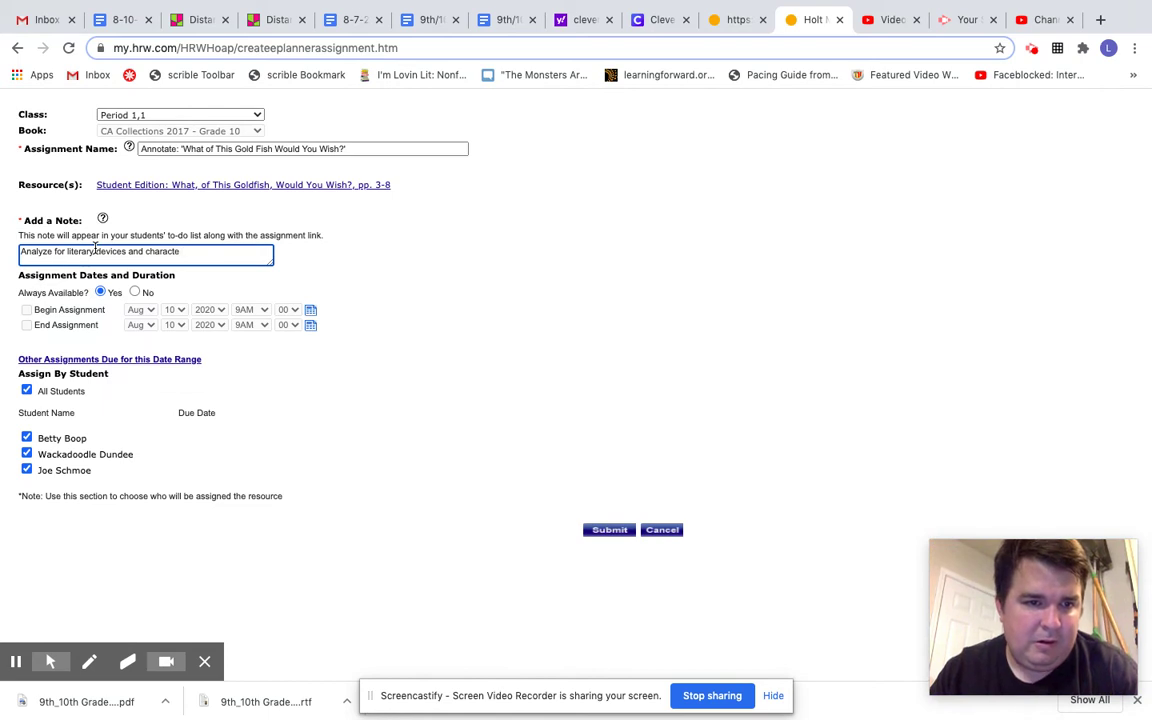
text(zation)
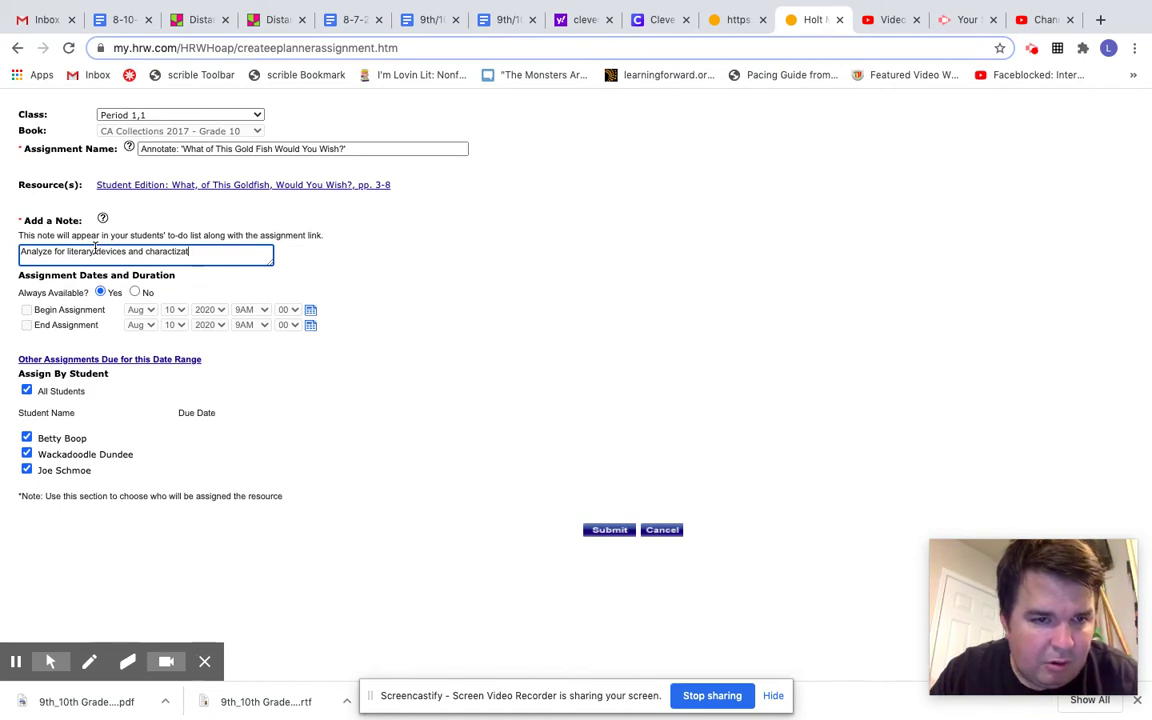
text(n)
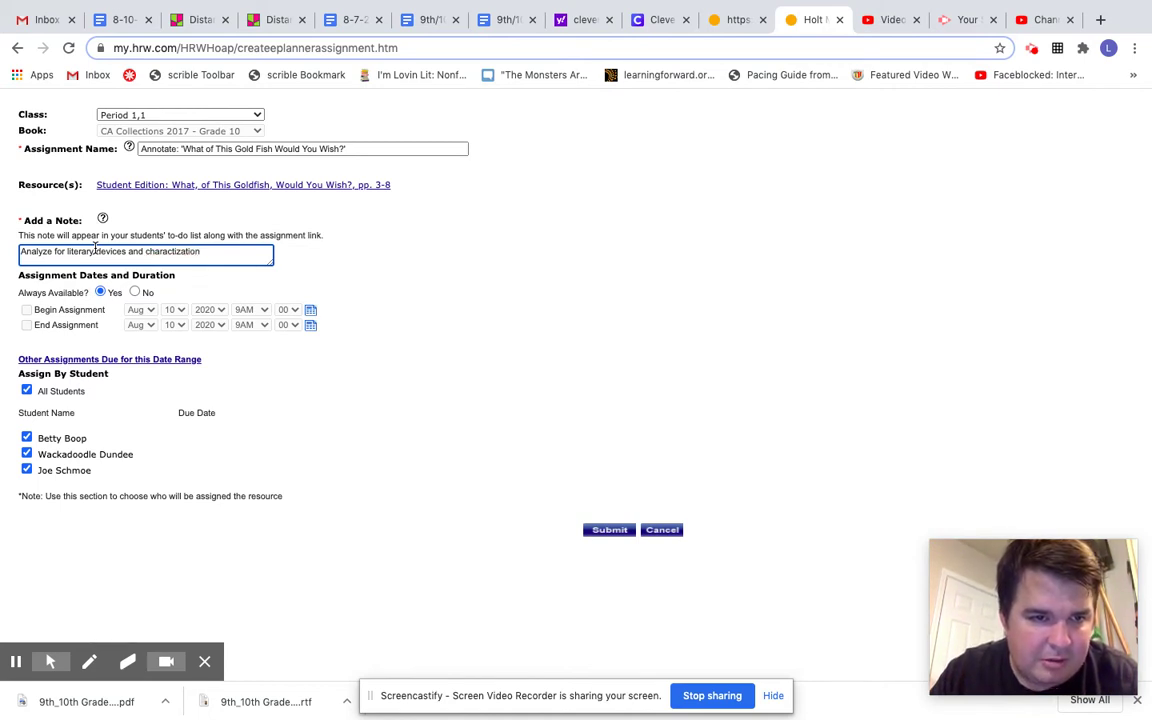
key(BackSpace)
key(BackSpace)
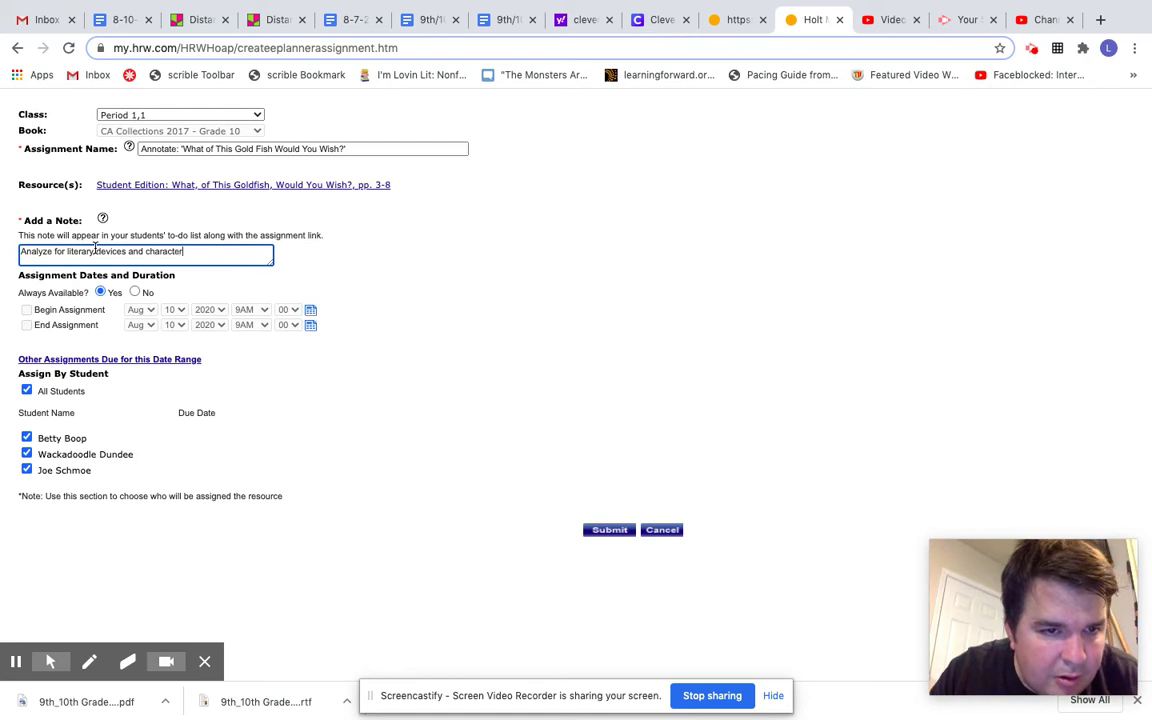
text(tion)
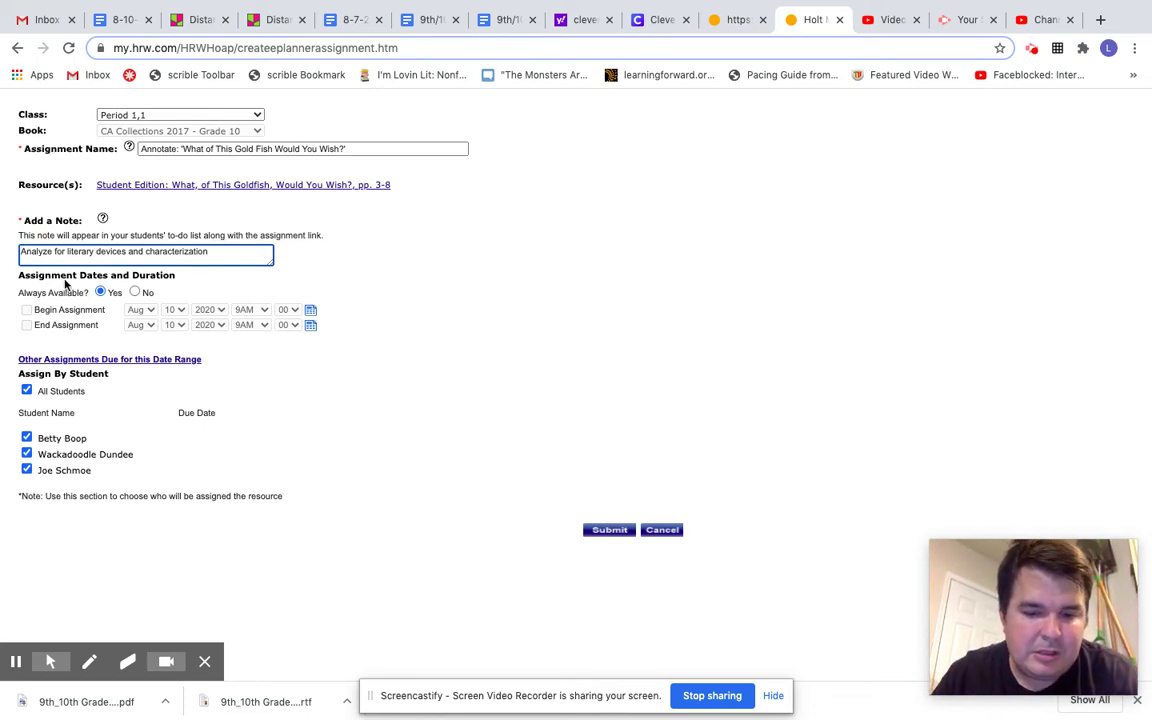
text(Annotate an)
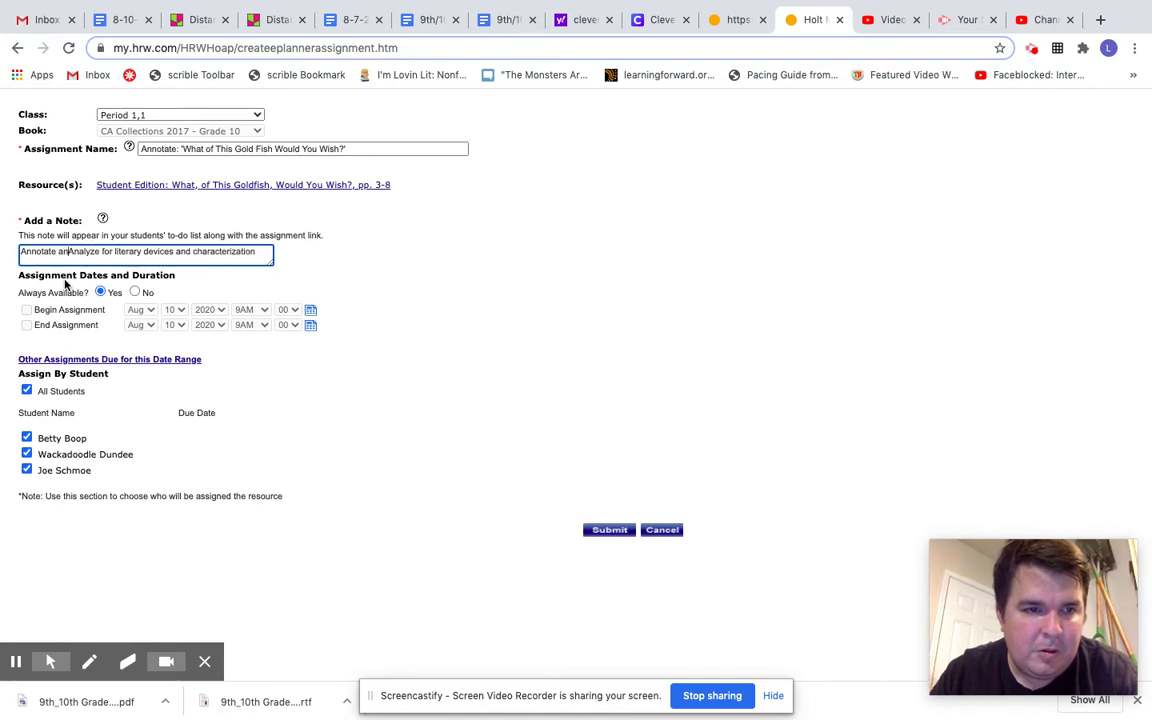
text(d)
key(BackSpace)
text(a)
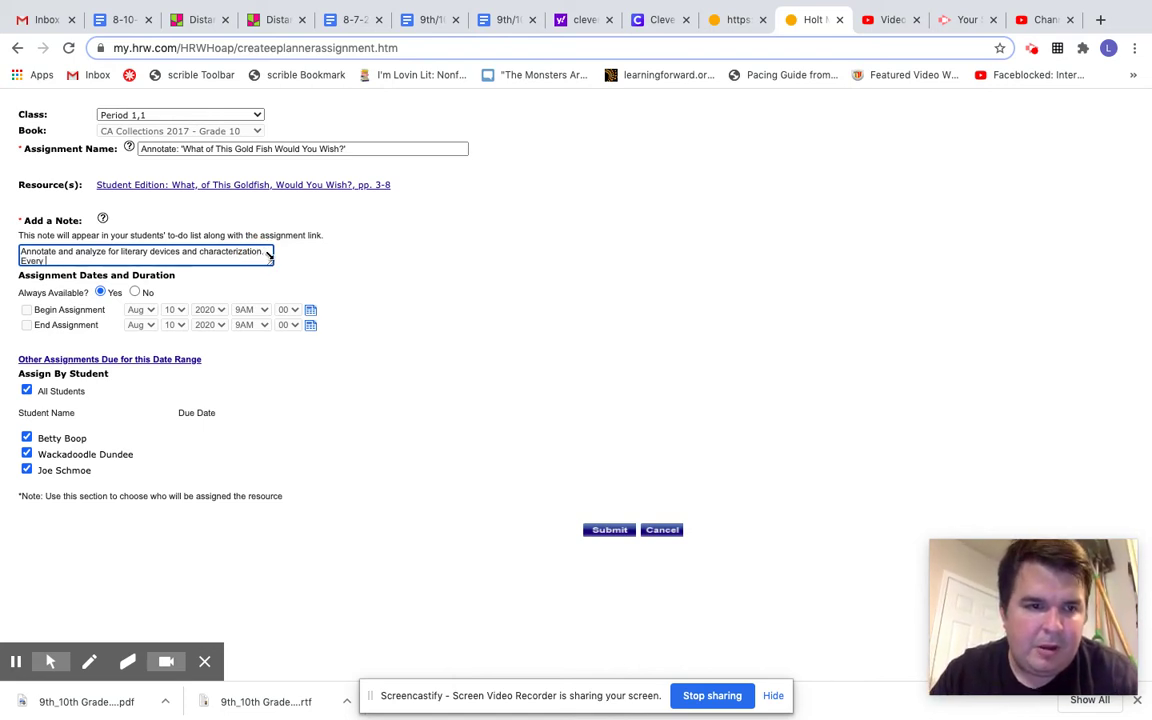
text(three paragraphs)
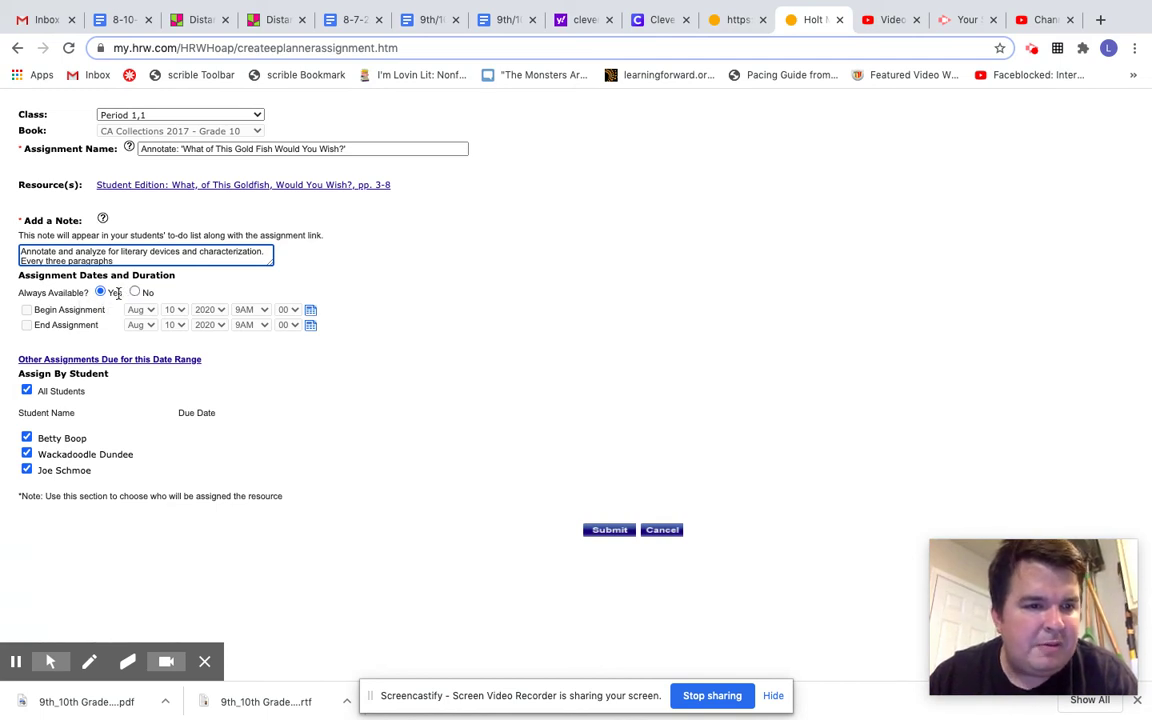
Limit availability to Aug 11 through Aug 17, 2020 and save the assignment.
click(134, 293)
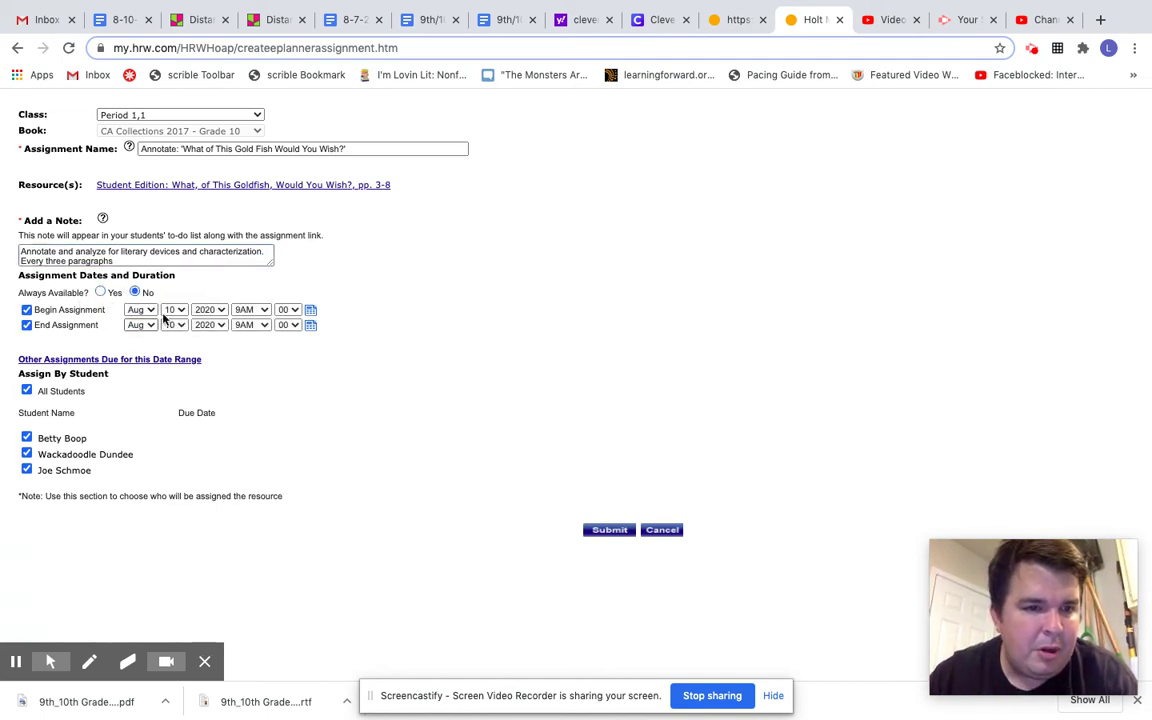
click(174, 310)
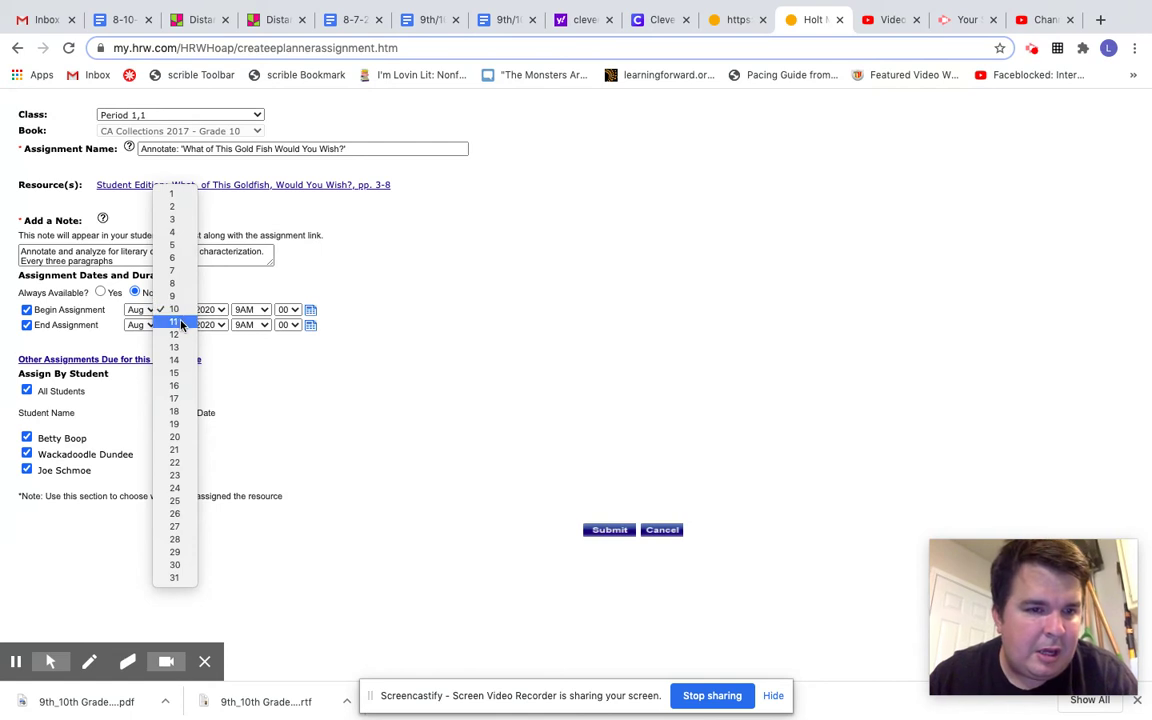
click(178, 322)
click(185, 331)
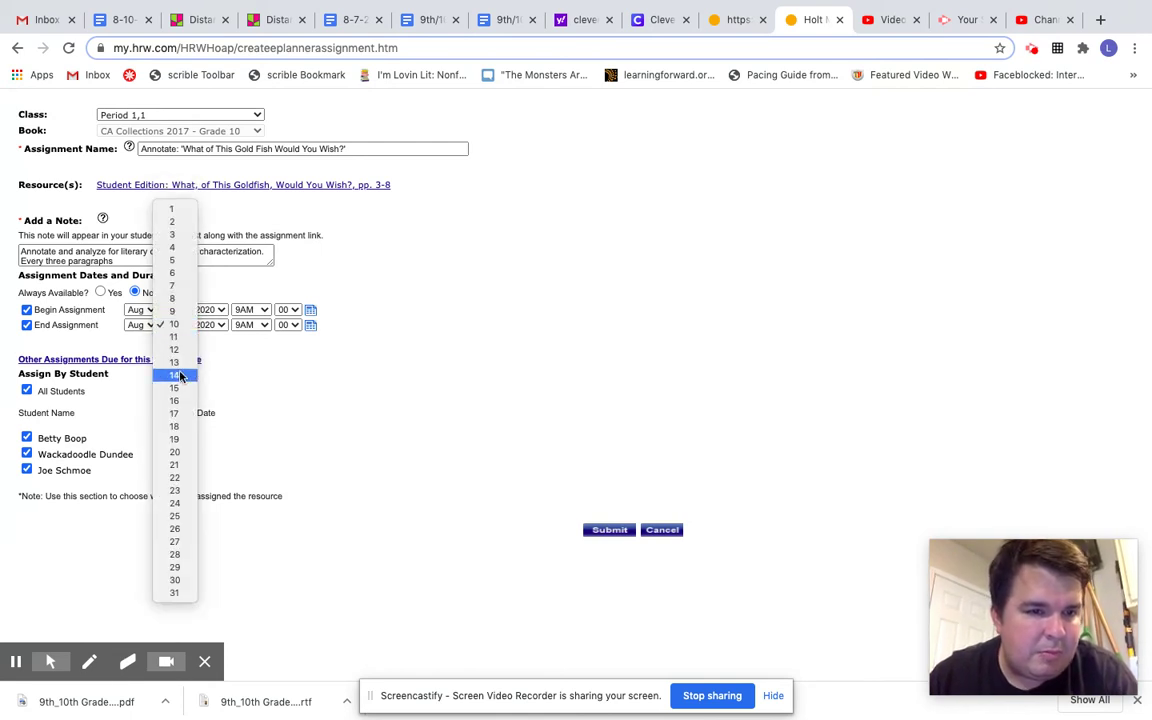
click(181, 414)
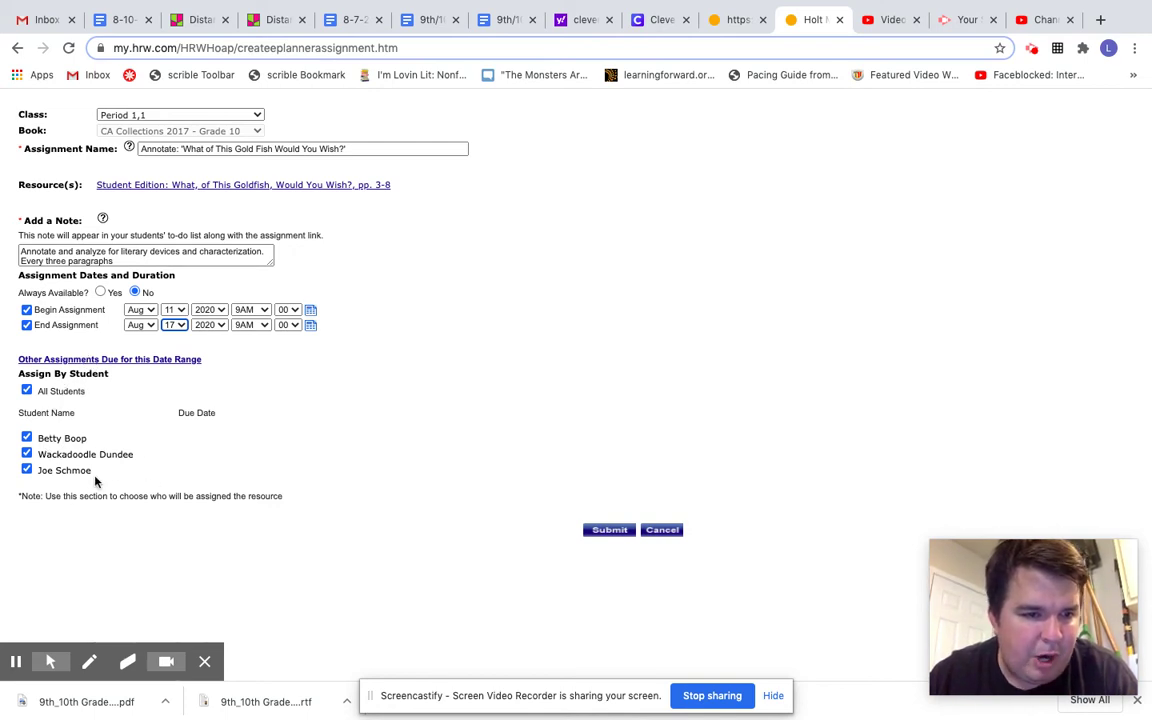
click(610, 535)
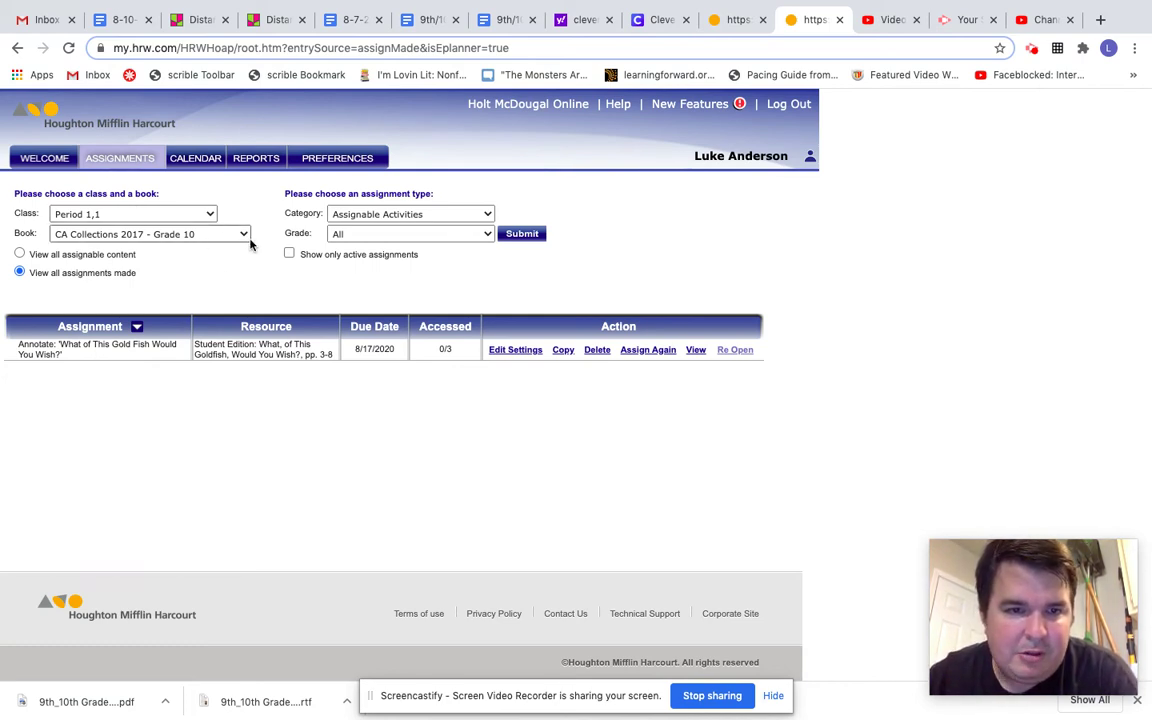
Copy the assignment to classes E420_410_5050, 6051 and 7051, then close the status window.
click(563, 355)
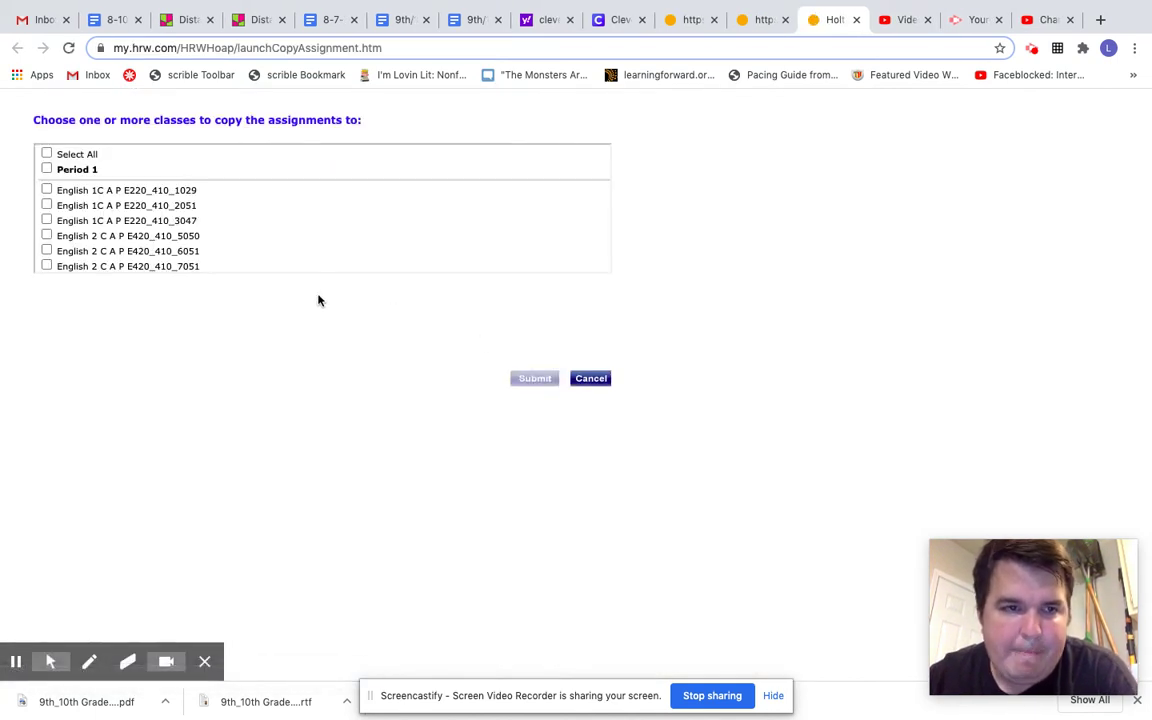
click(46, 235)
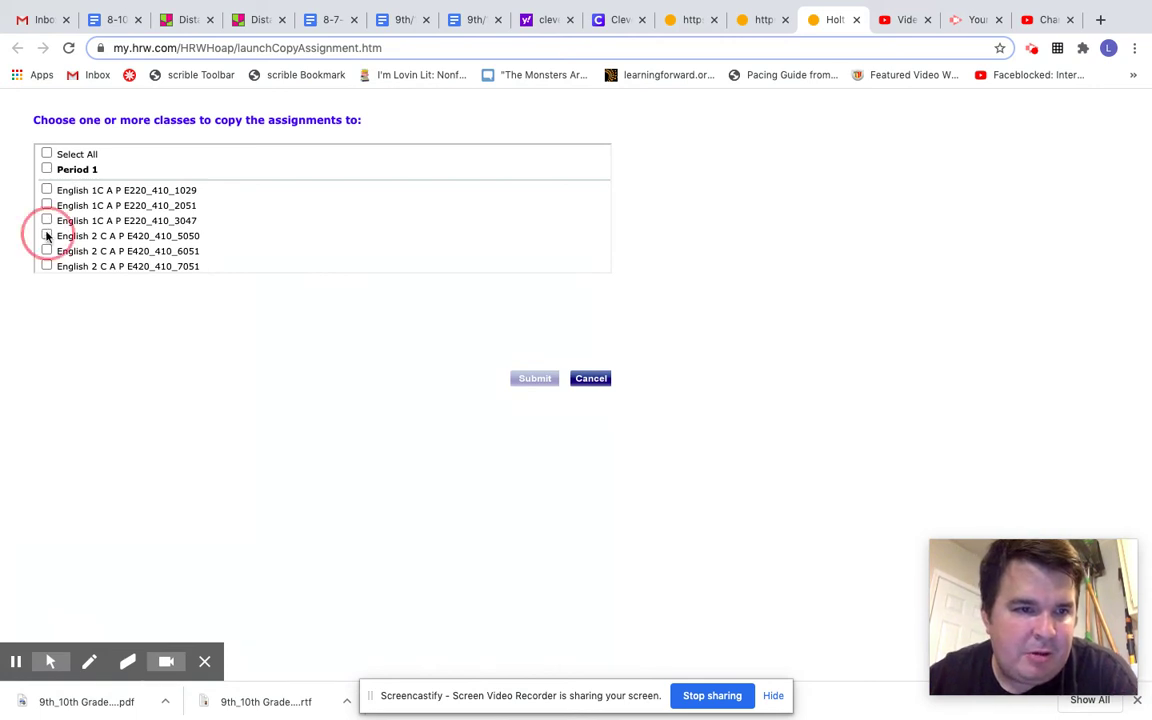
click(46, 252)
click(46, 266)
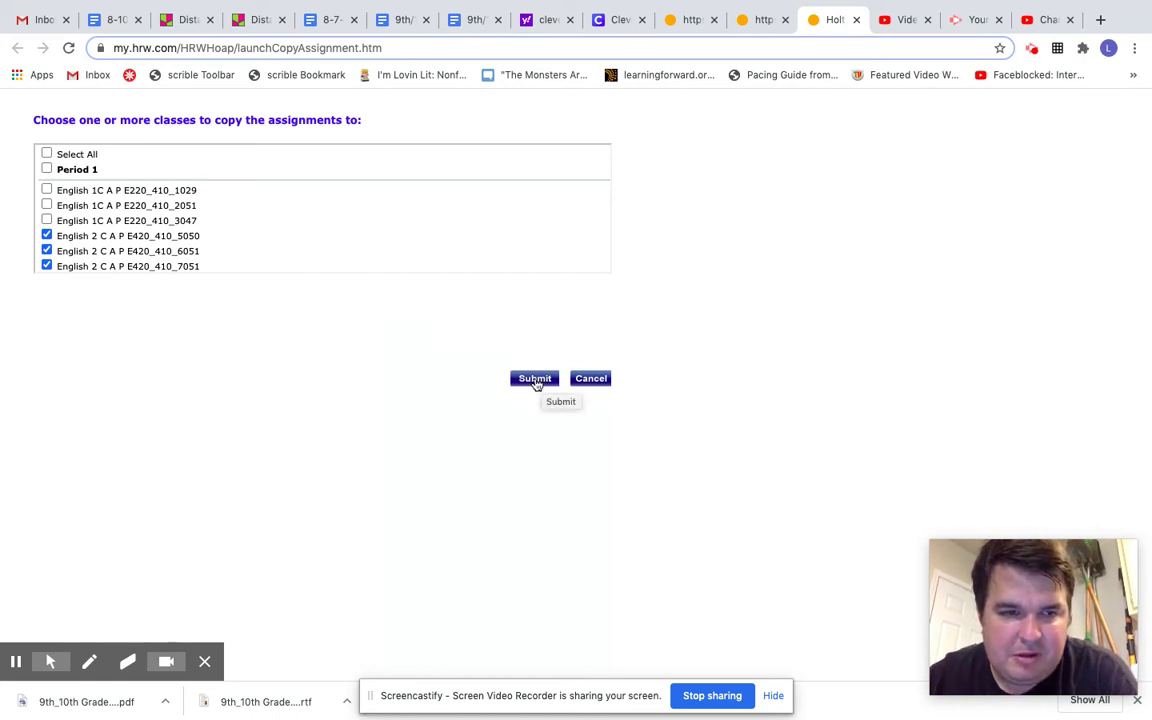
click(541, 382)
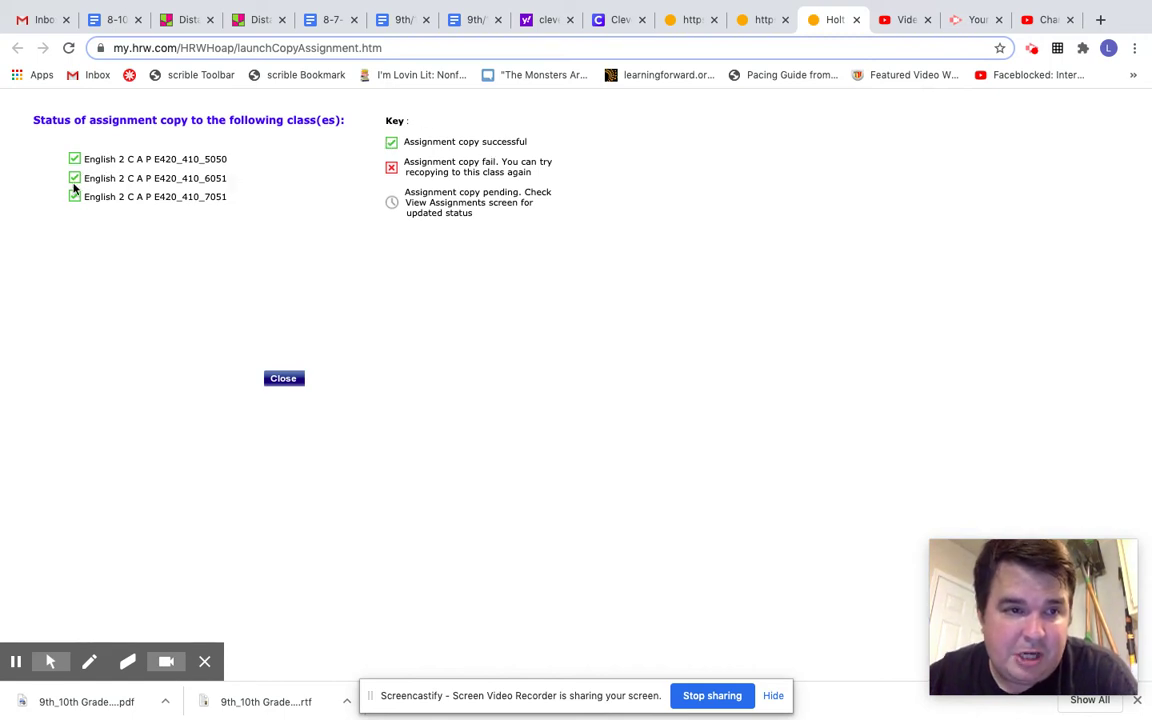
click(285, 380)
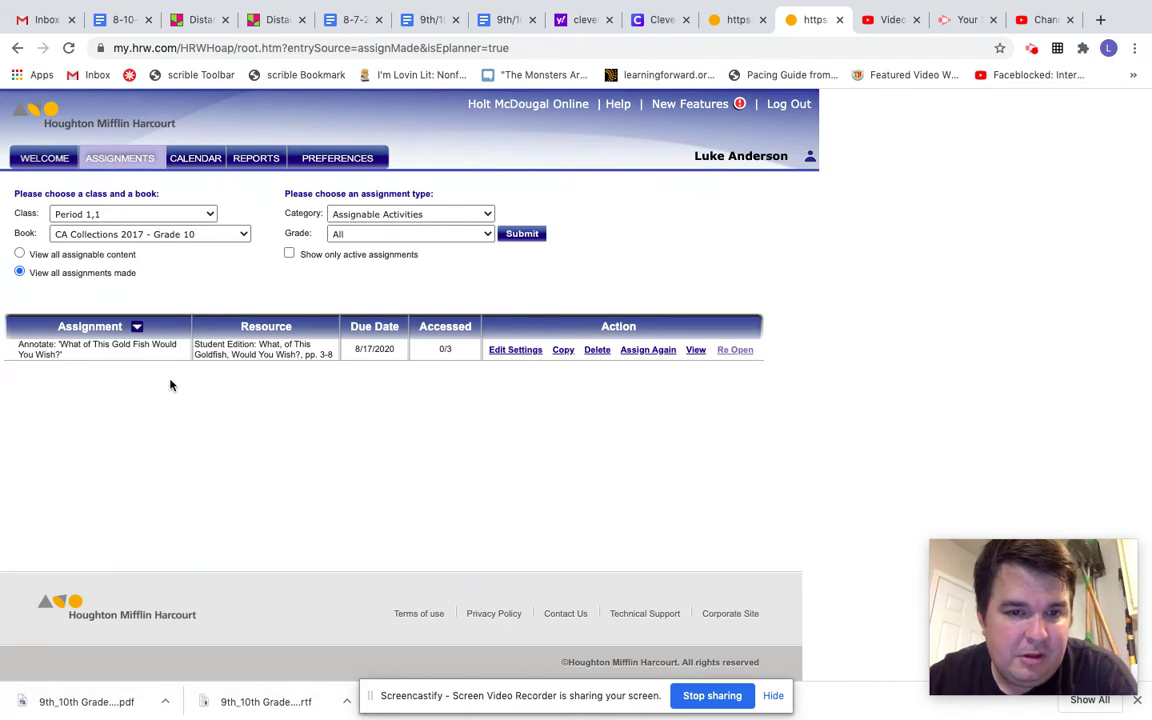
Load section 5050's assignments for book CA Collections 2017 - Grade 10.
click(195, 217)
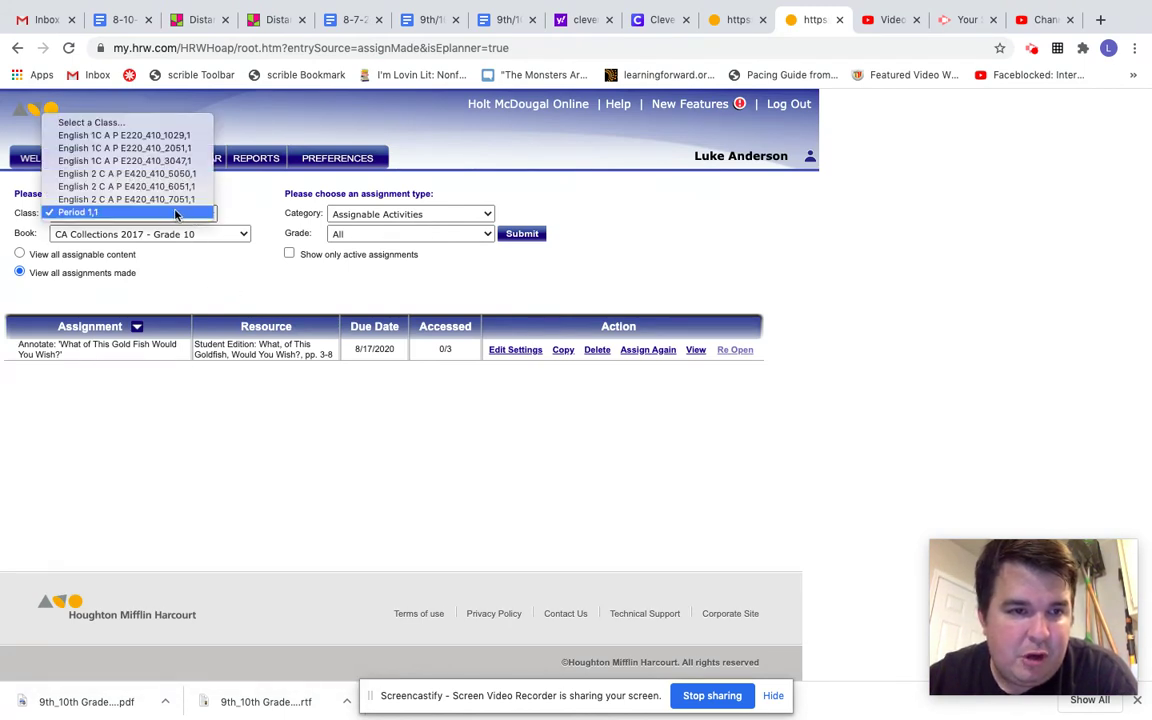
click(157, 176)
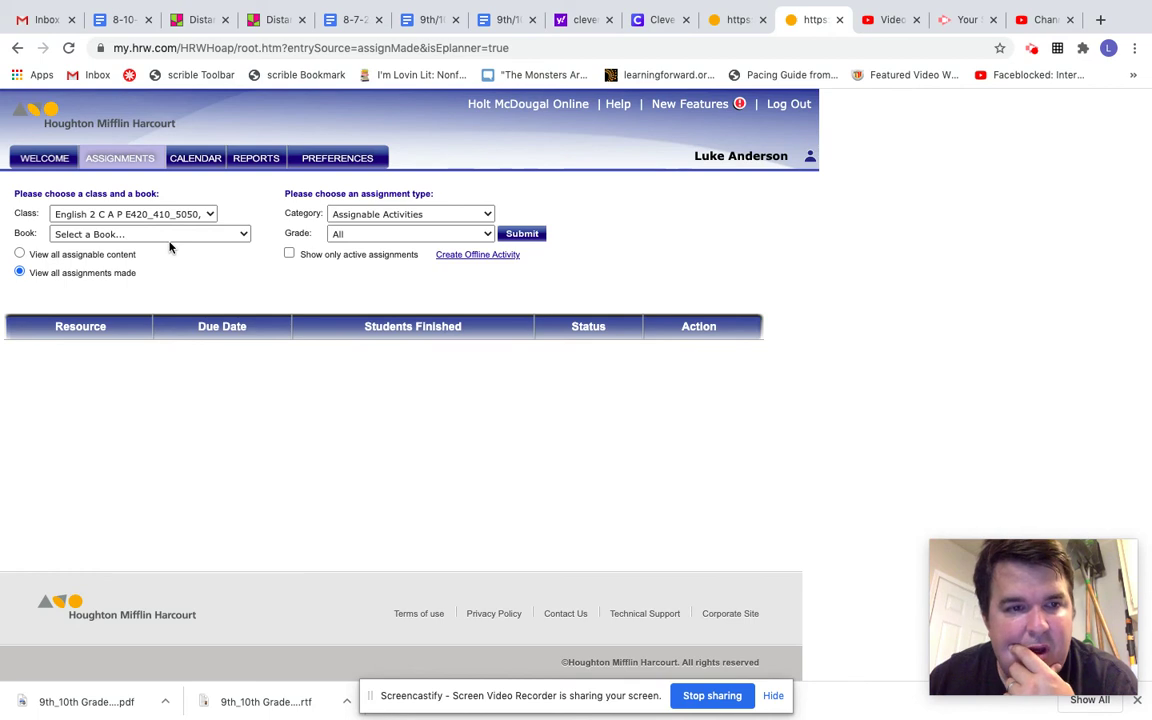
click(171, 238)
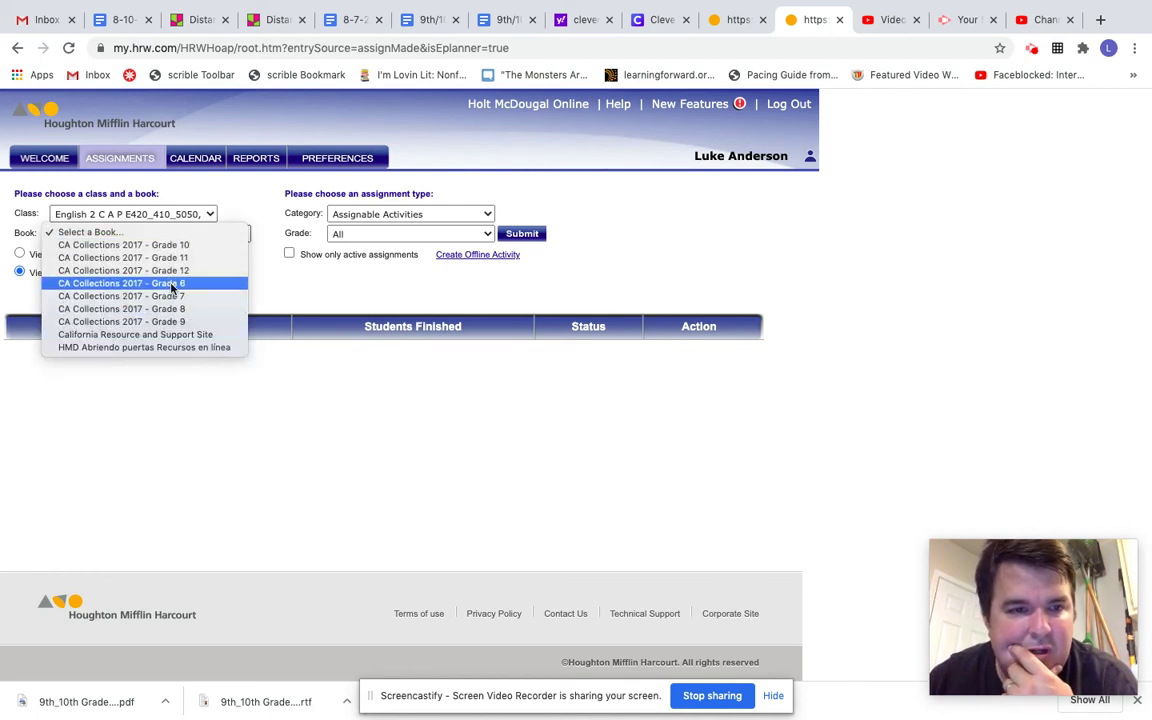
click(174, 249)
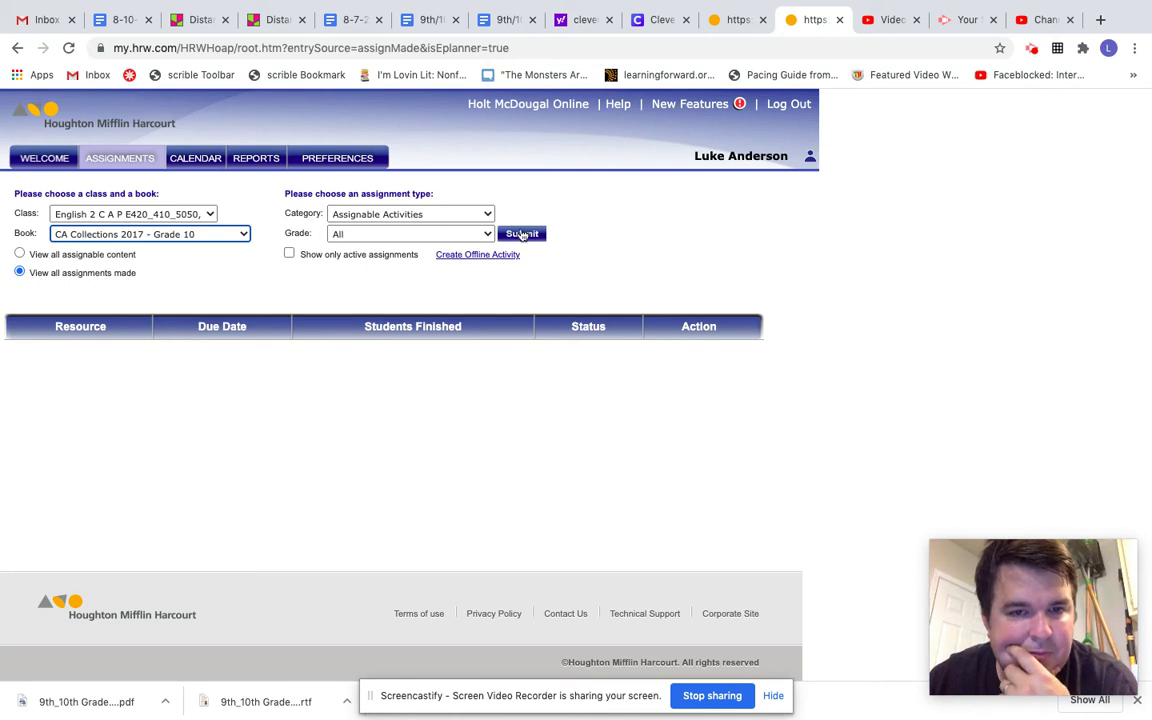
click(175, 213)
click(259, 215)
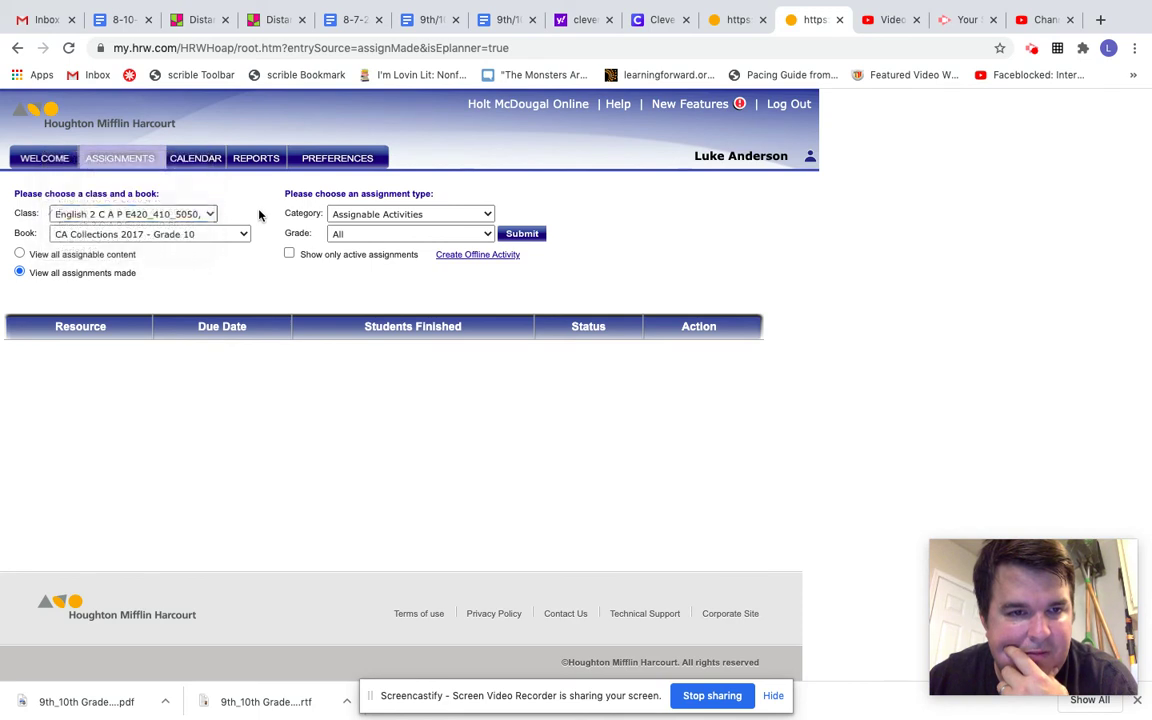
click(239, 234)
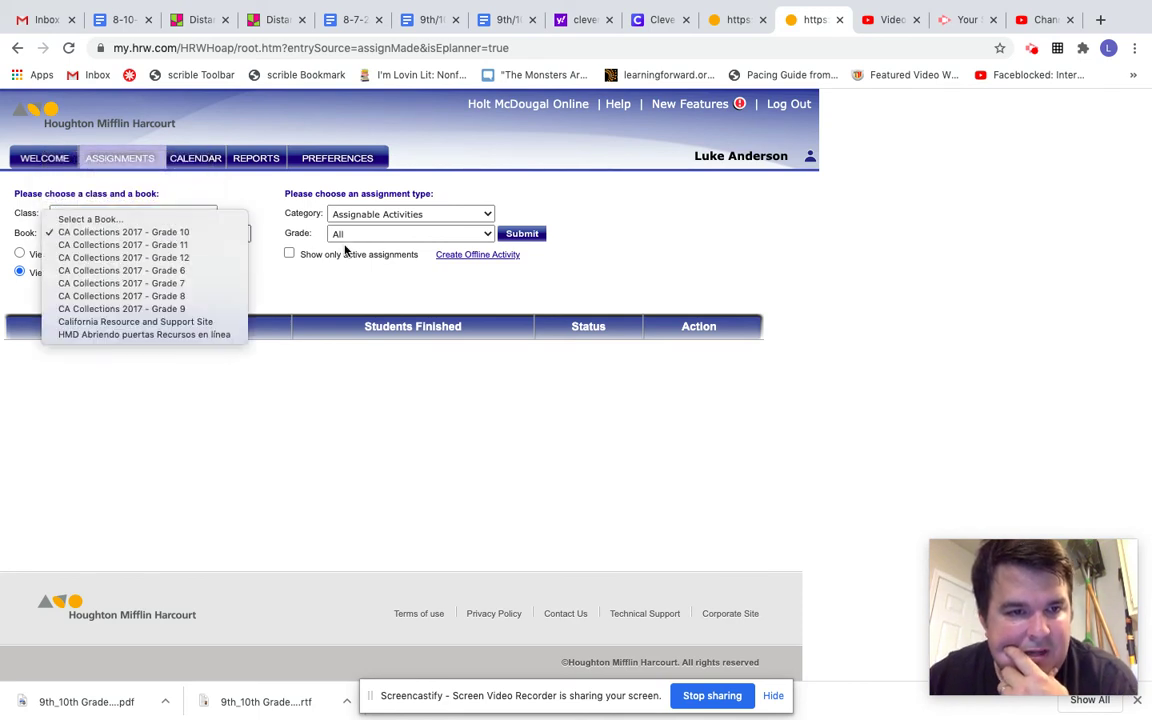
click(538, 236)
click(538, 236)
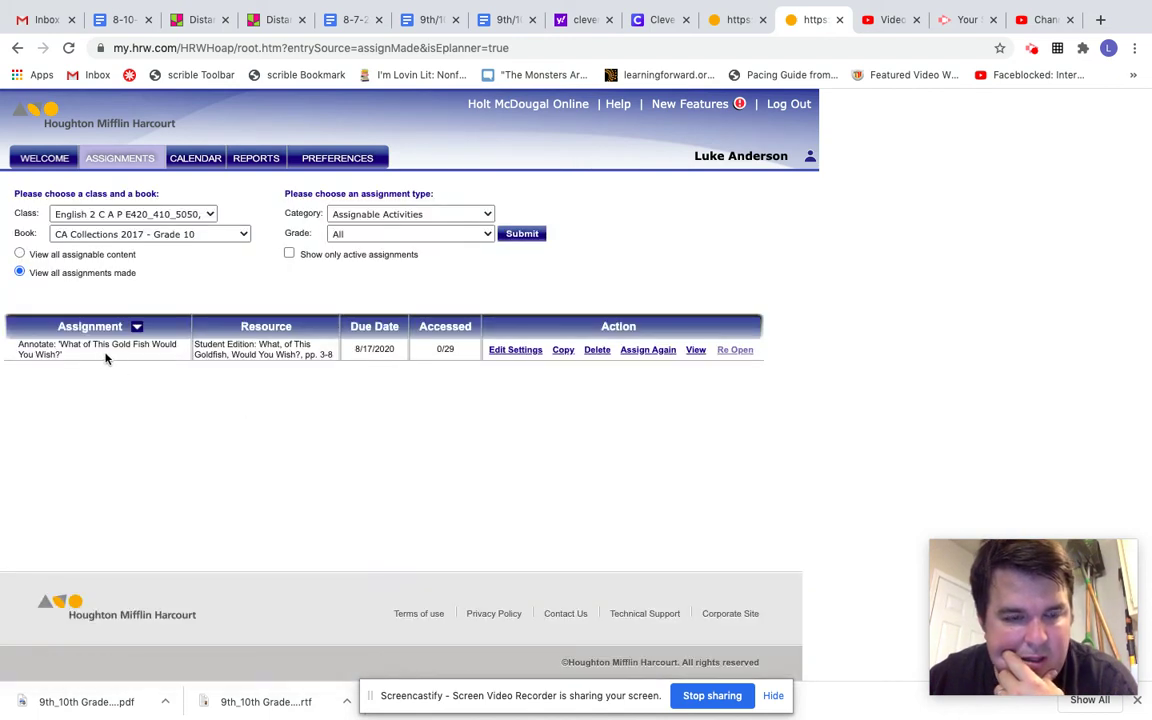
Load section 6051's assignments for book CA Collections 2017 - Grade 10.
click(200, 214)
click(182, 226)
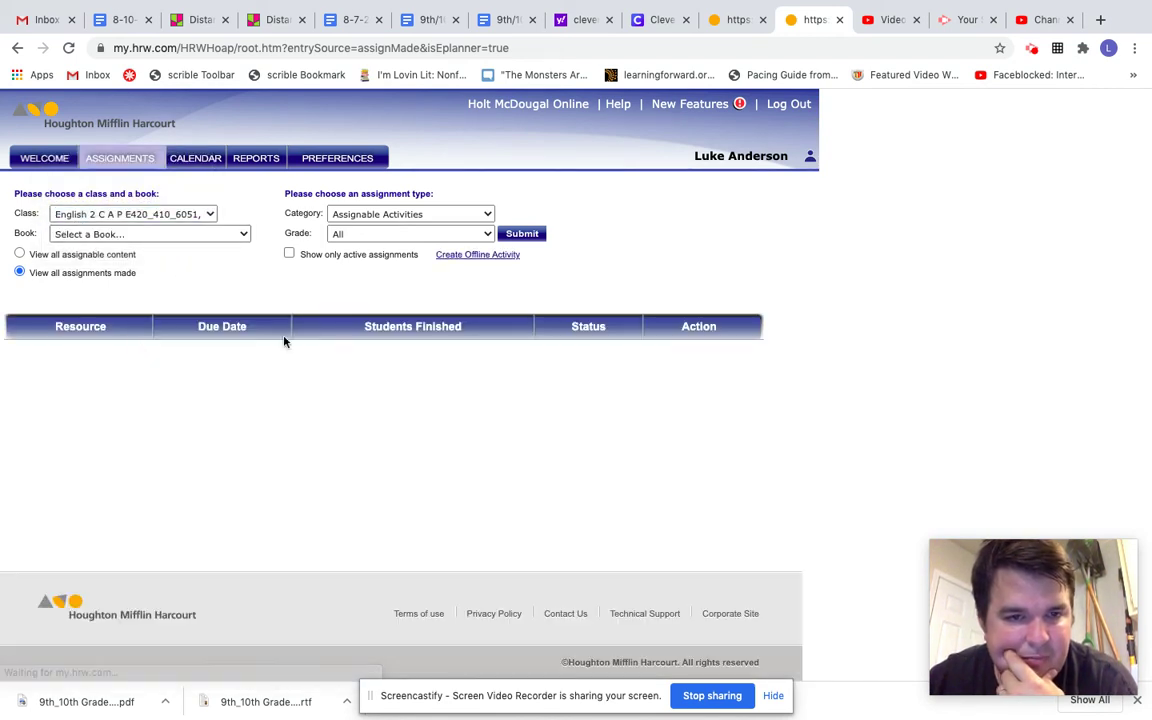
click(200, 233)
click(197, 248)
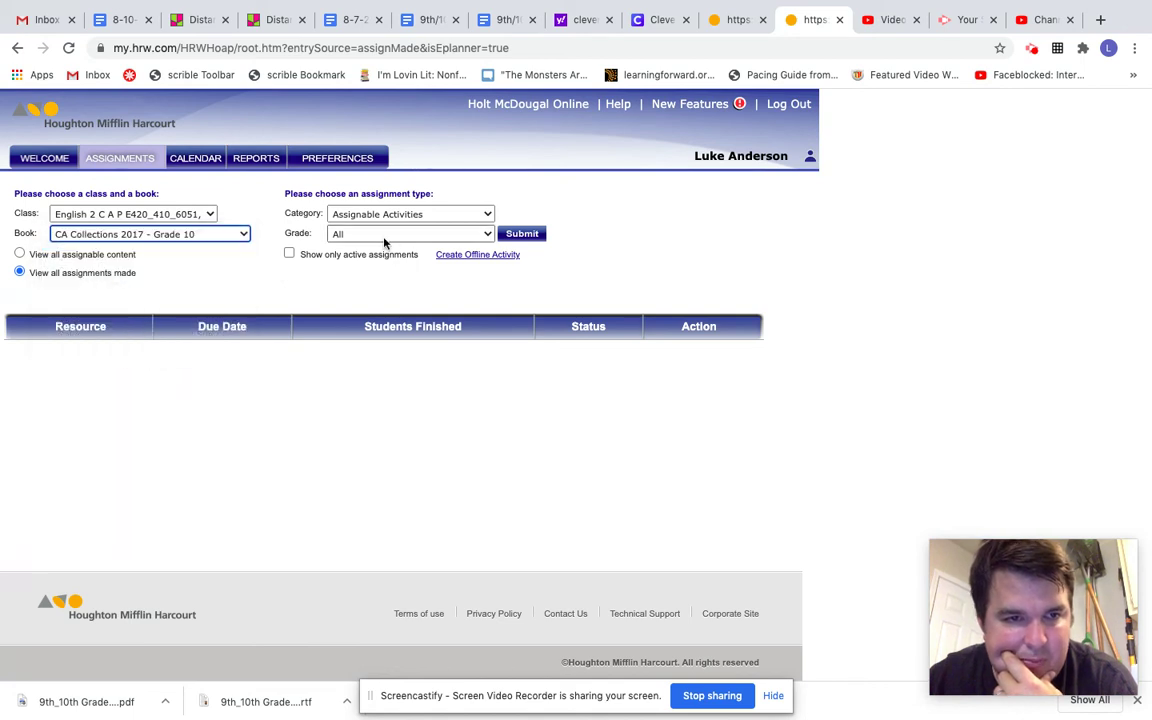
click(522, 235)
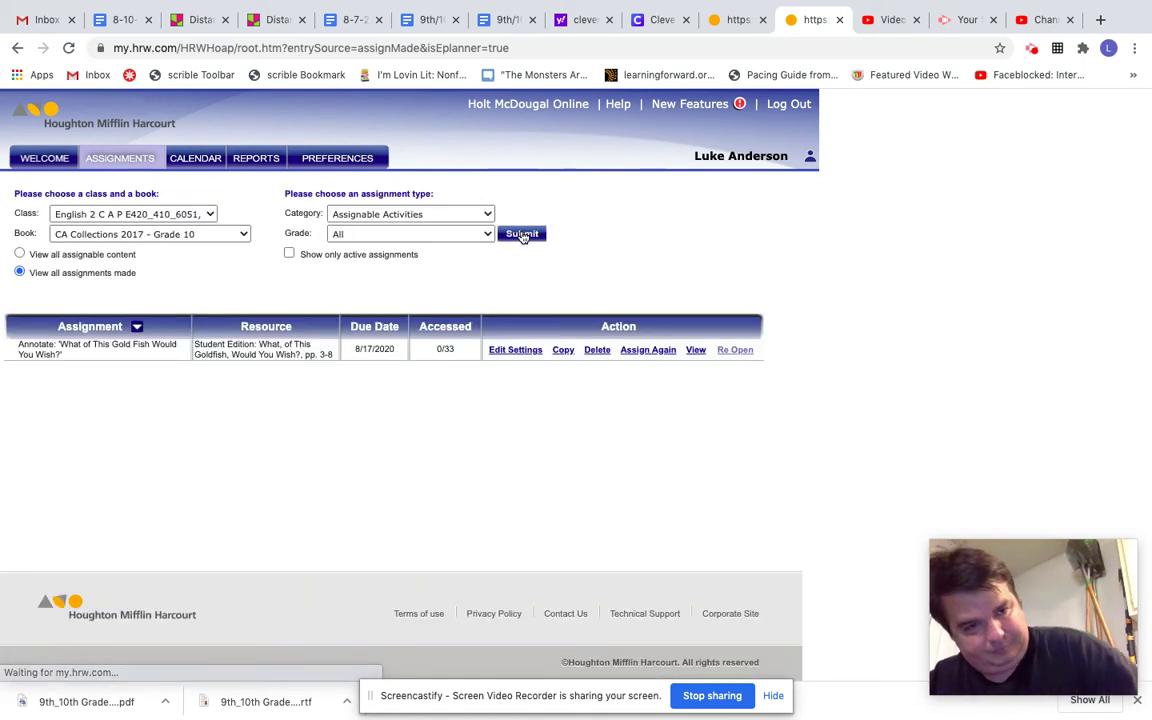
Load section 7051's assignments for book CA Collections 2017 - Grade 10.
click(203, 215)
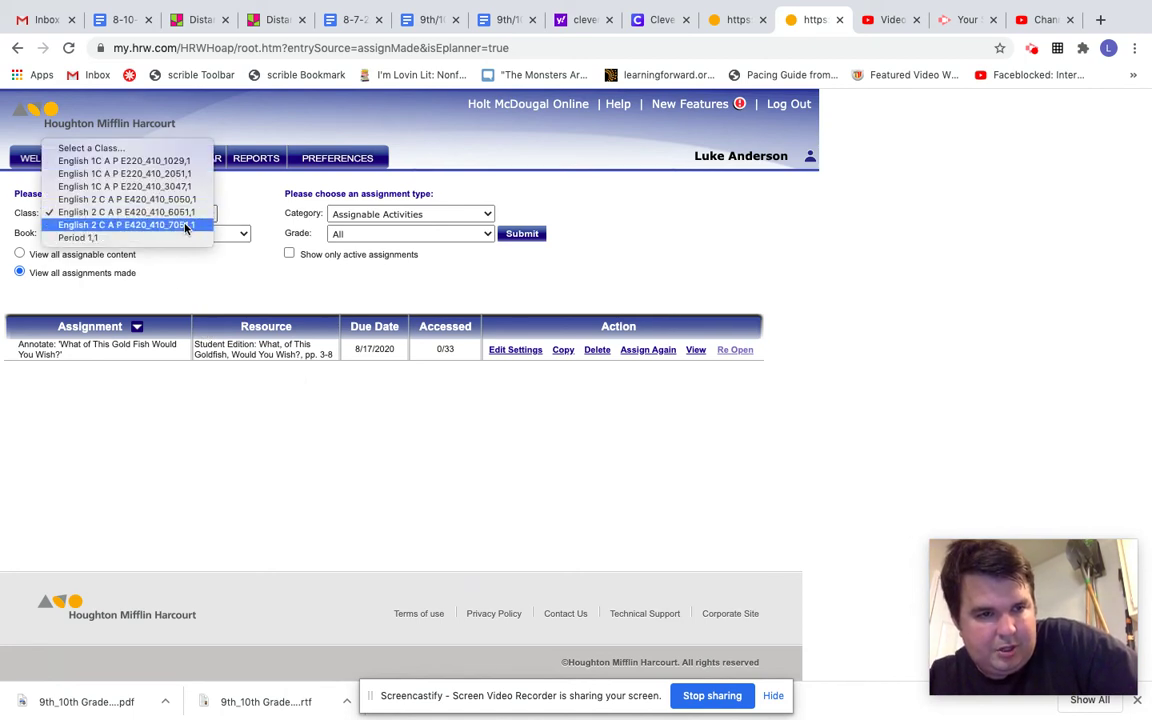
click(185, 228)
click(243, 235)
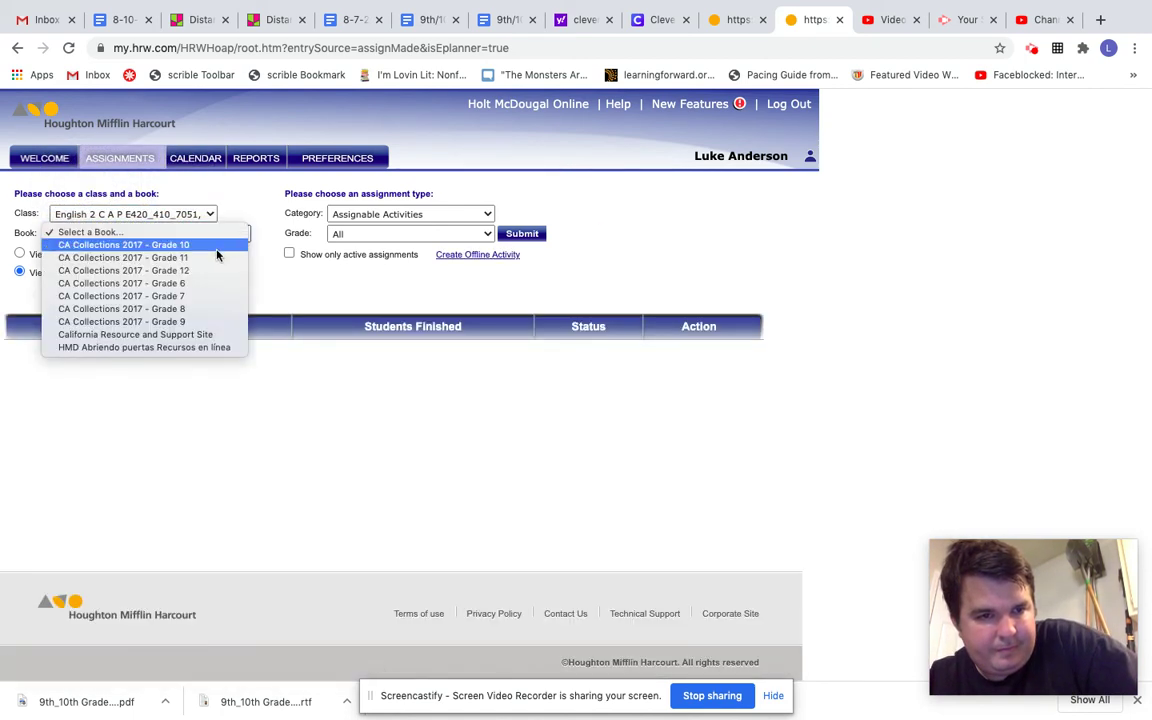
click(216, 246)
click(533, 233)
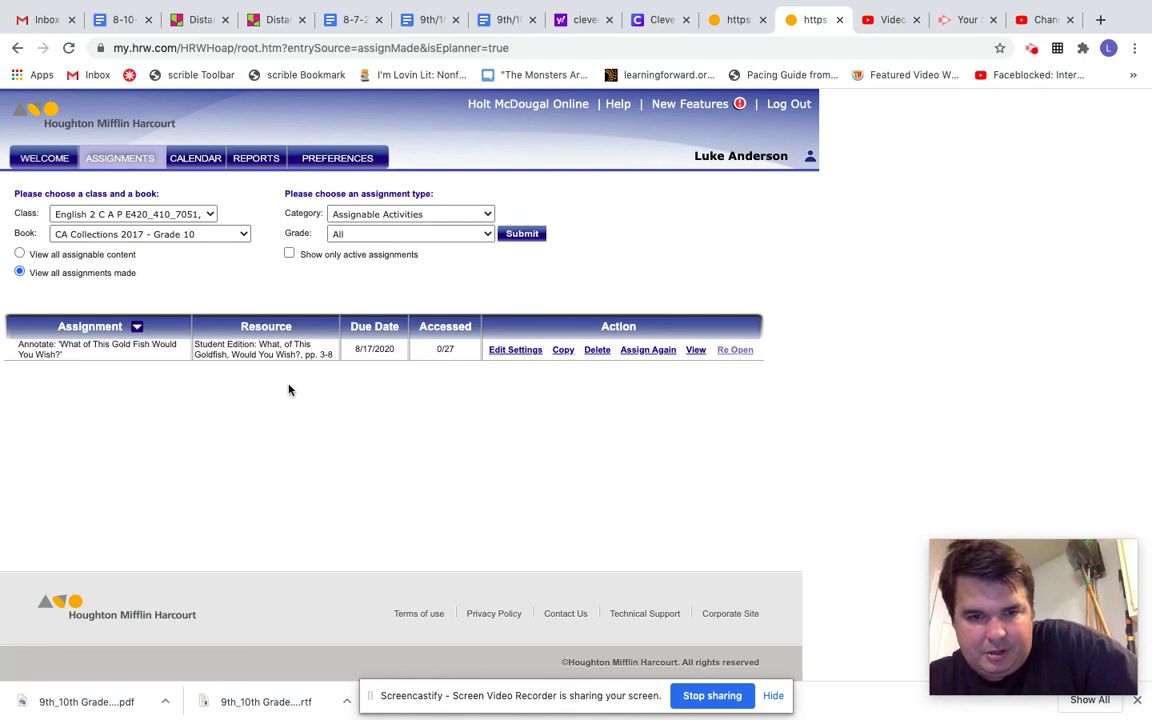
click(730, 24)
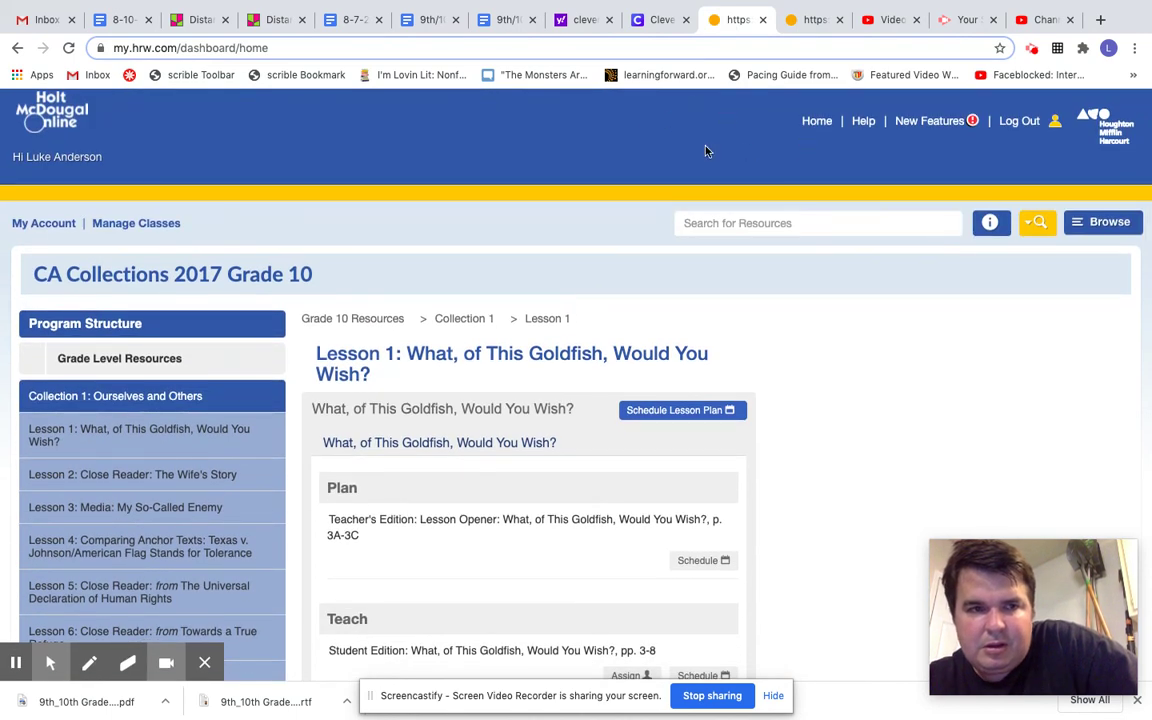
Return to the dashboard home and review the Assignments panel's entries due 08/17/2020.
click(813, 122)
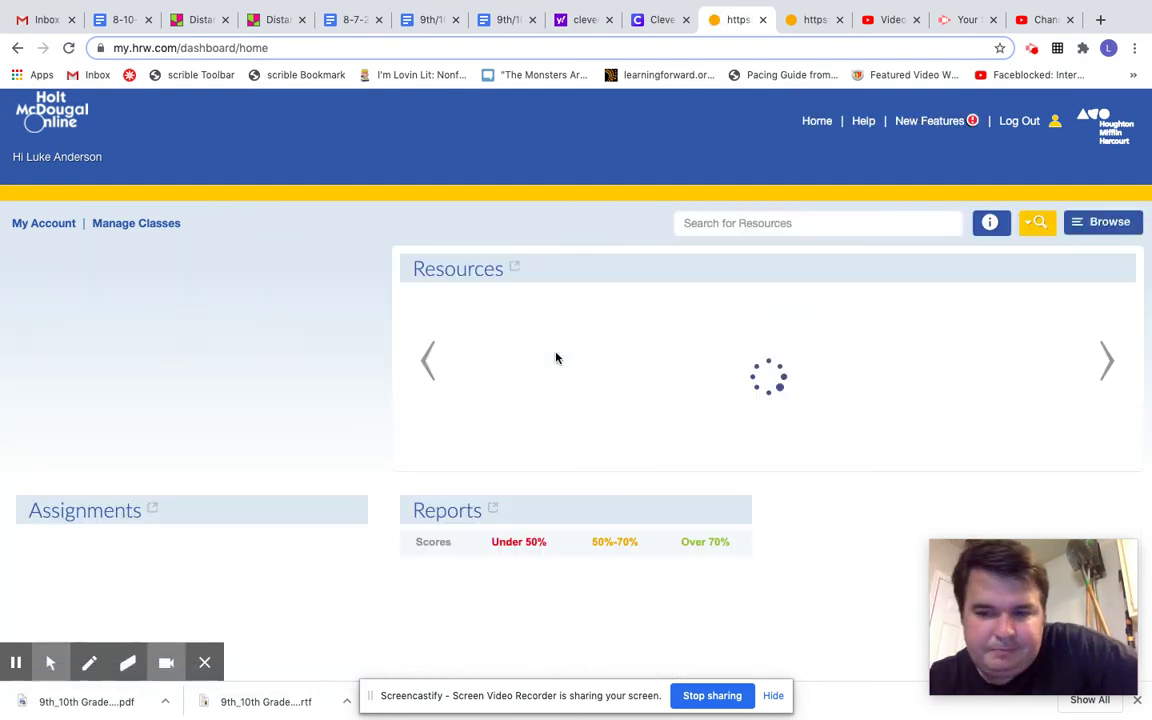
scroll(609, 460, down, 5)
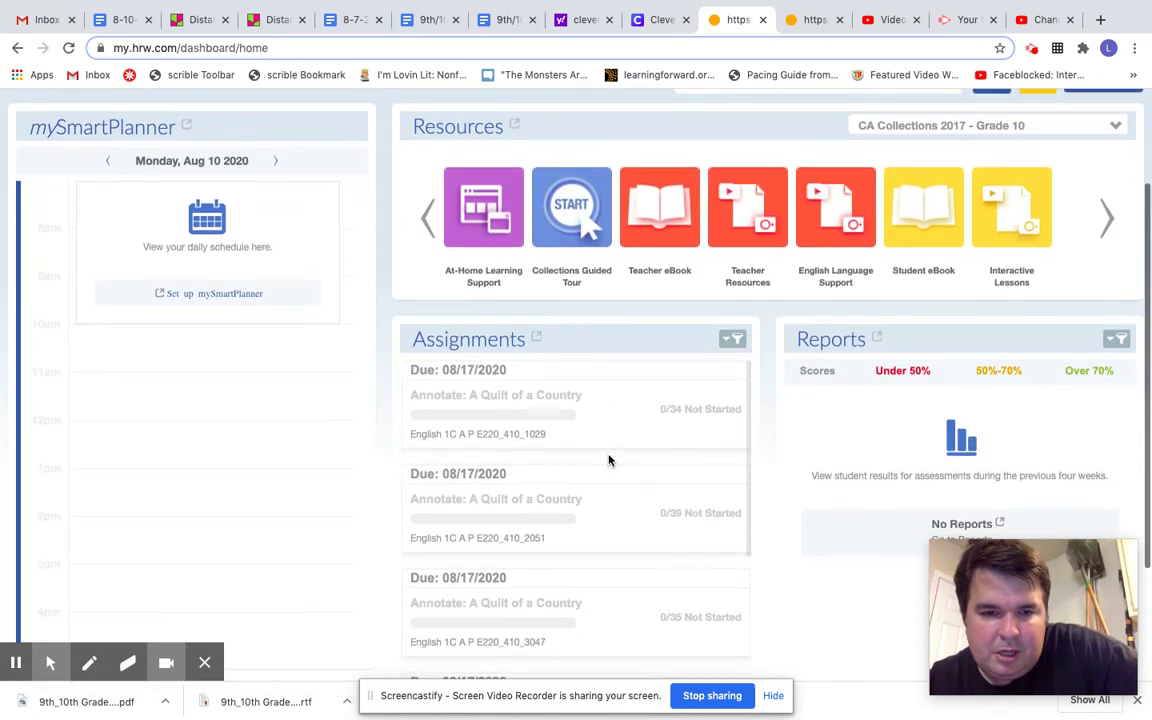
scroll(609, 460, down, 2)
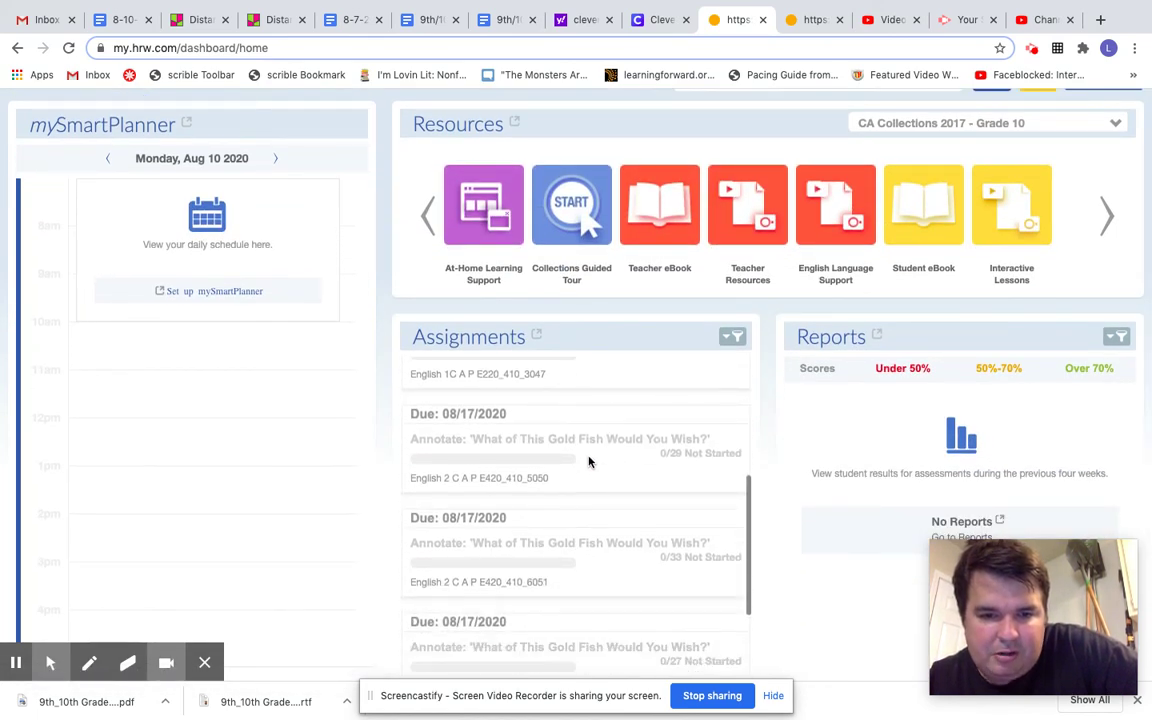
scroll(589, 462, down, 3)
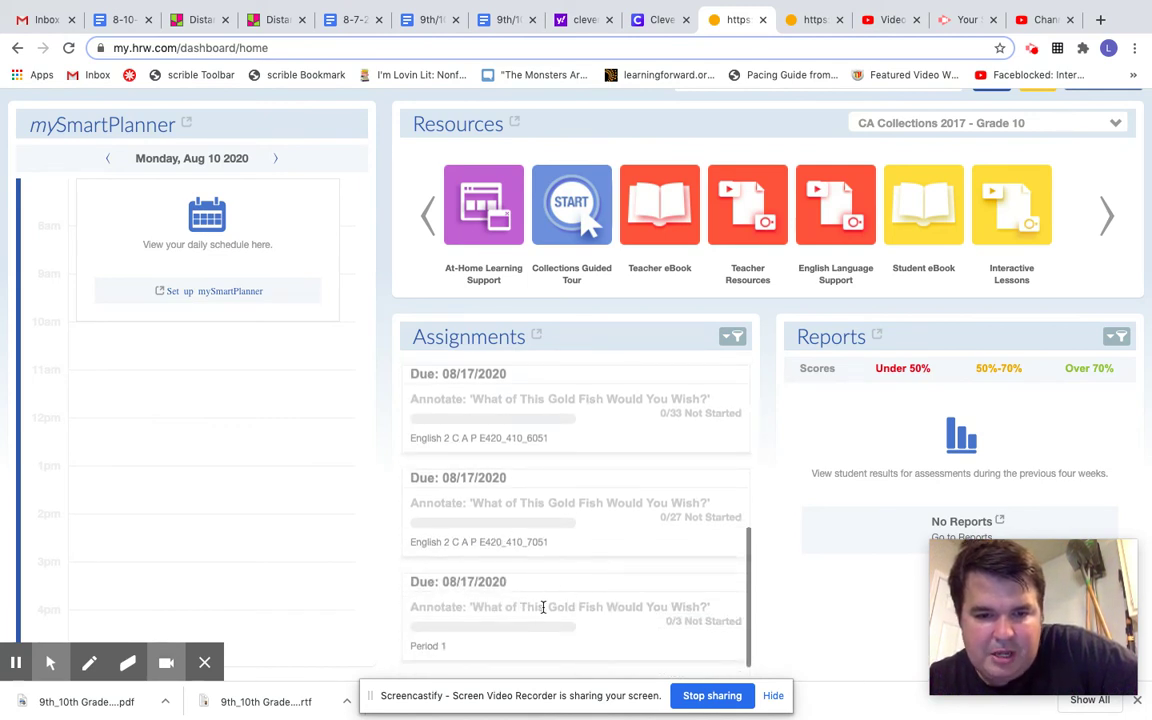
scroll(633, 432, up, 8)
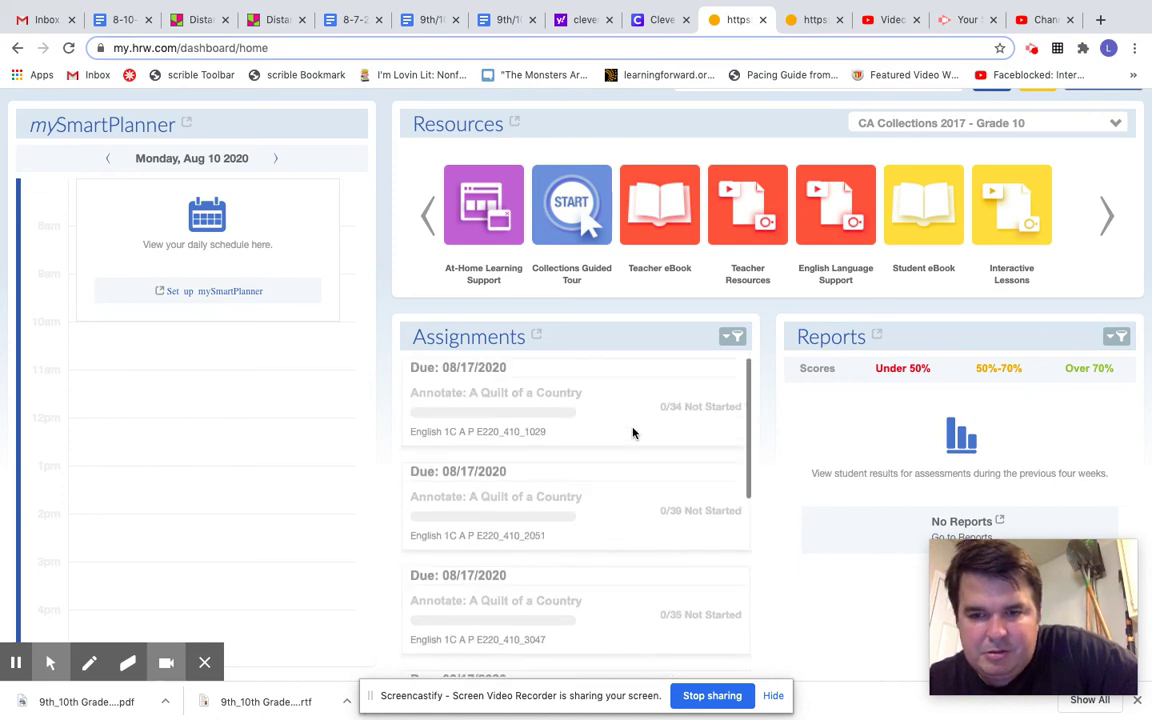
scroll(663, 339, up, 1)
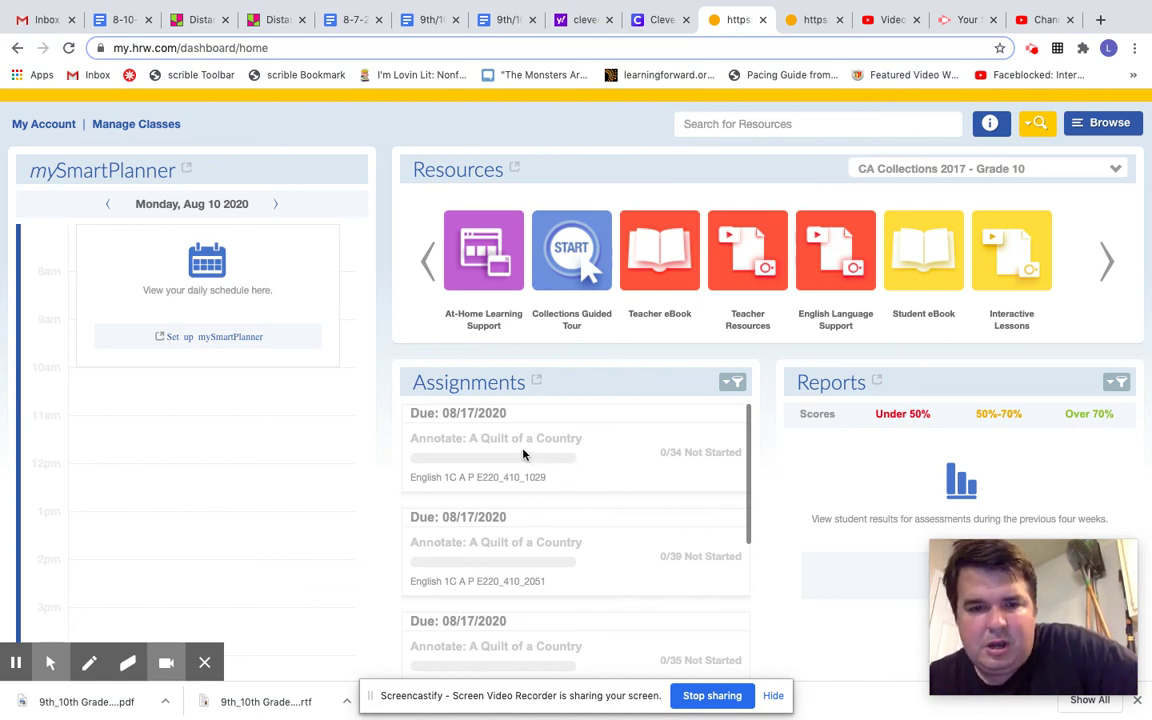
scroll(585, 481, down, 10)
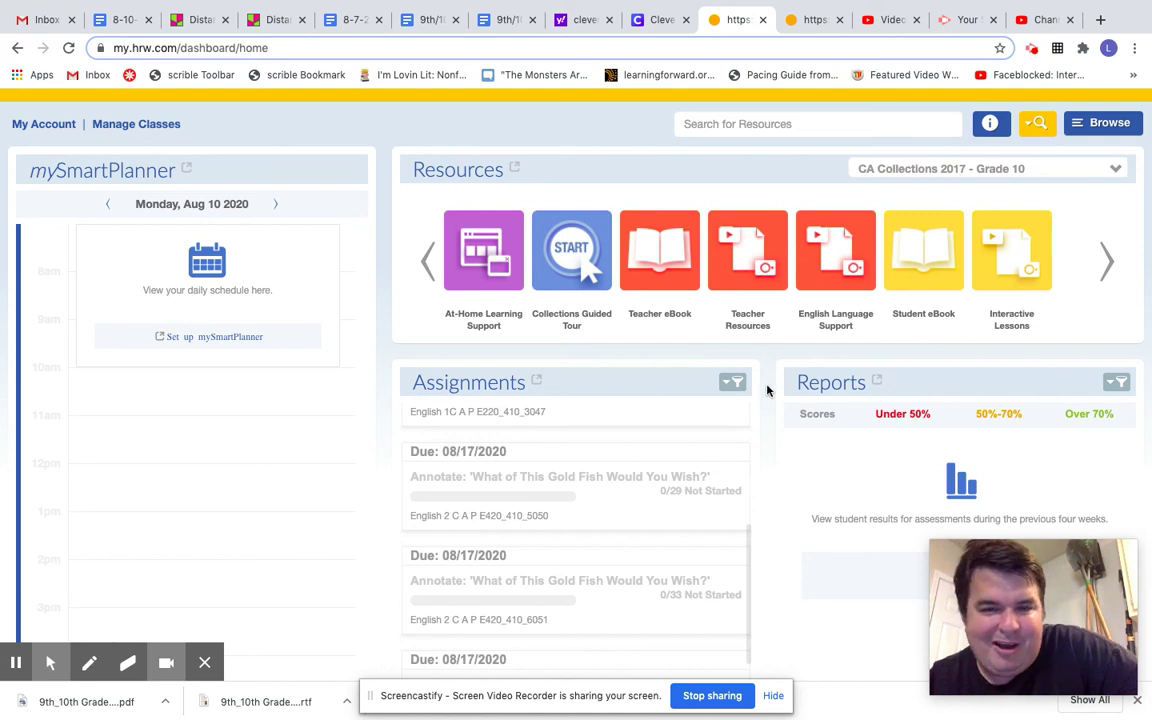
scroll(707, 266, up, 2)
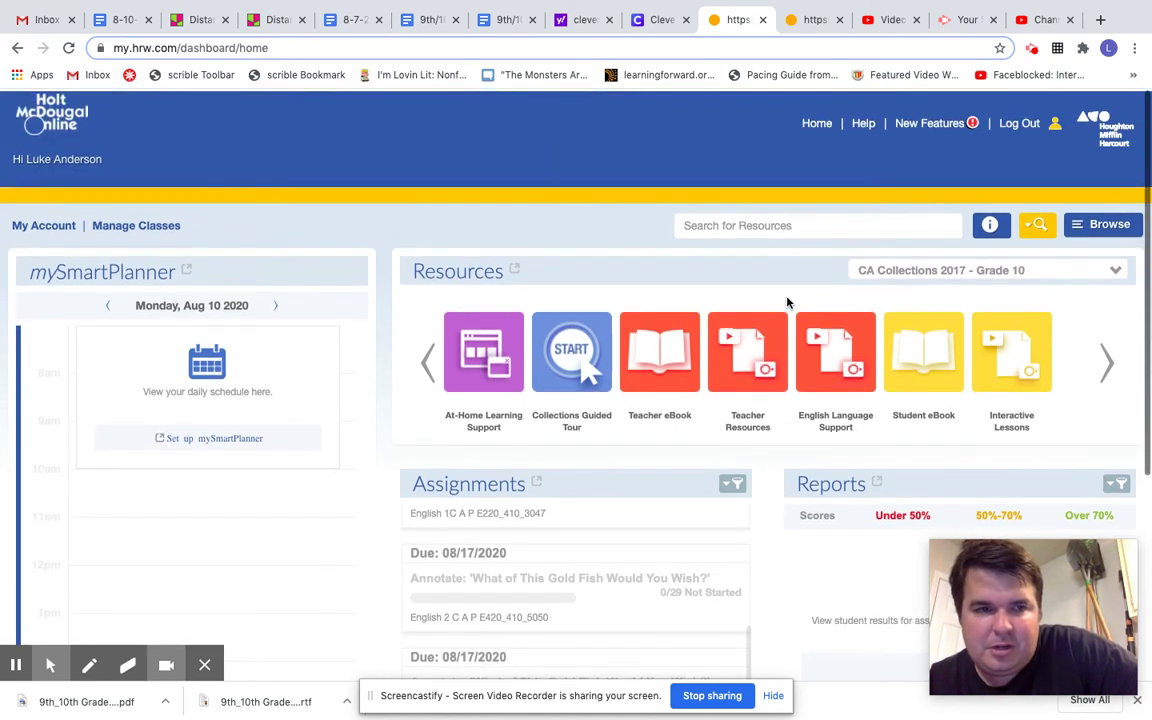